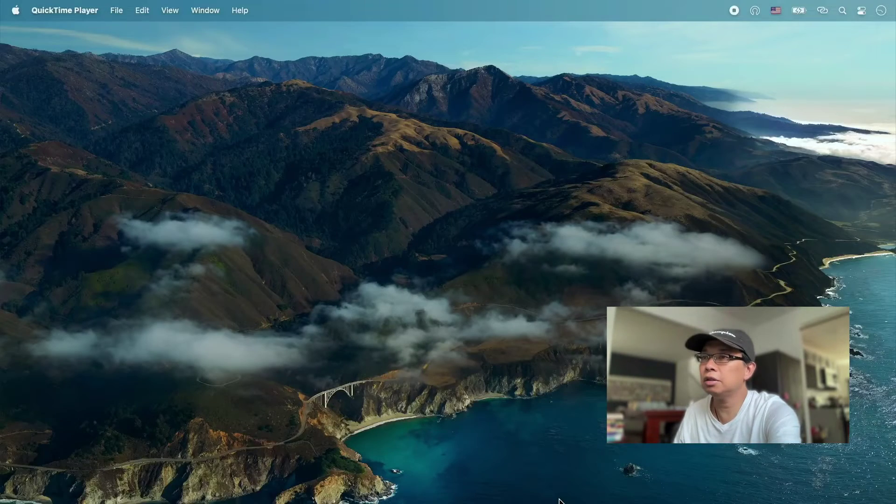
# Switch to Safari and open a new browser window
pyautogui.press('super+Tab')
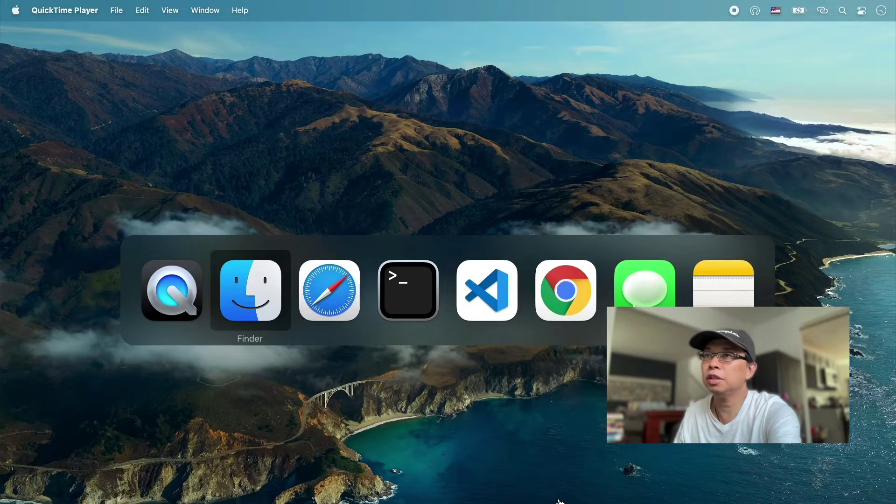
pyautogui.press('super+Tab')
pyautogui.click(73, 11)
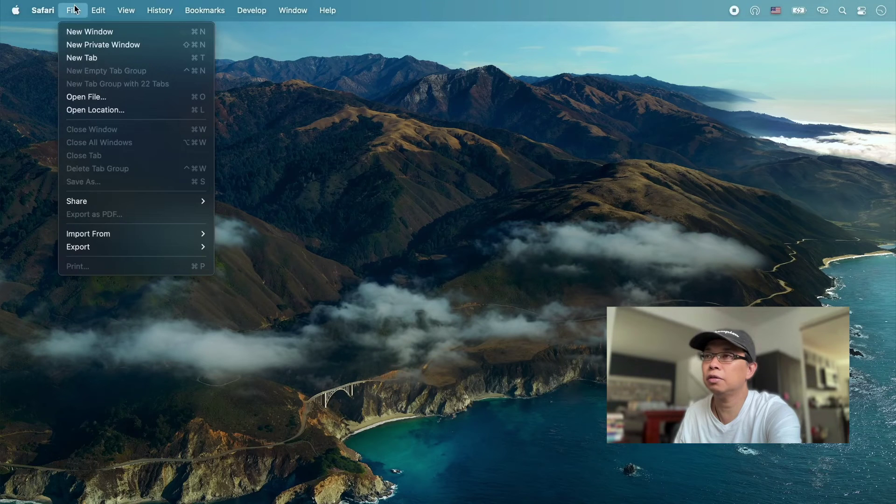
pyautogui.click(79, 31)
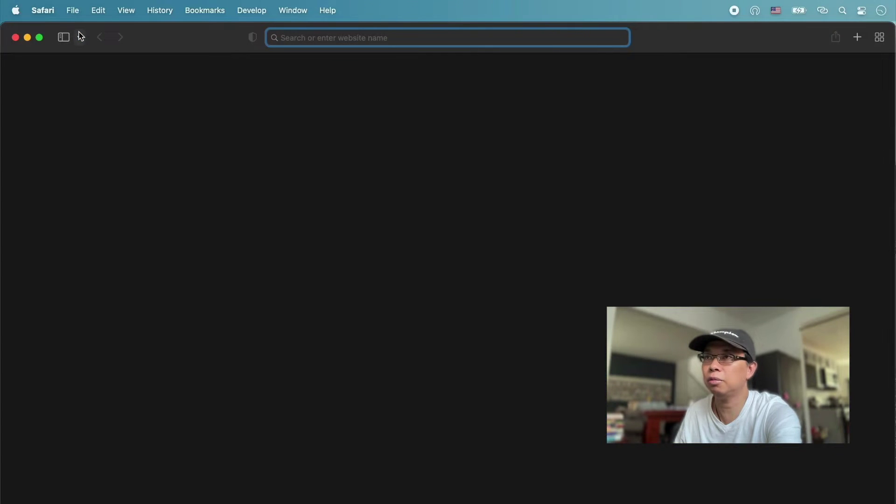
# Search for 'freematics download'
pyautogui.write('frem')
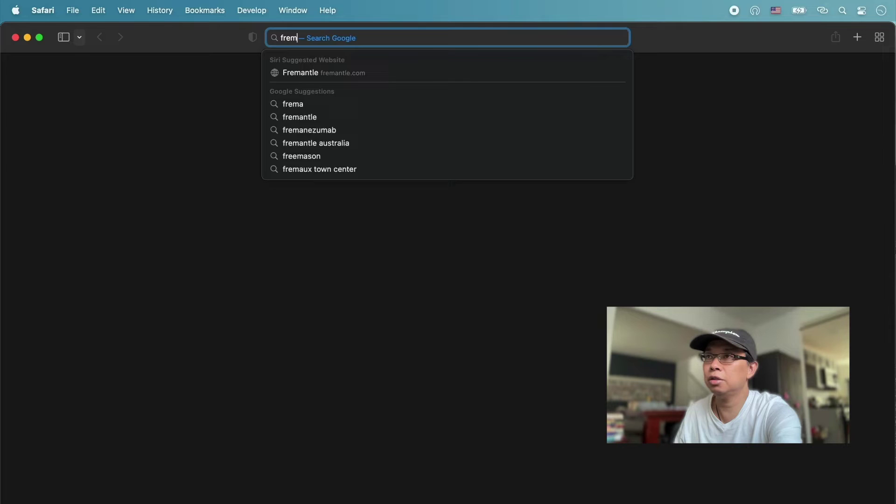
pyautogui.press('BackSpace')
pyautogui.write('ematics d')
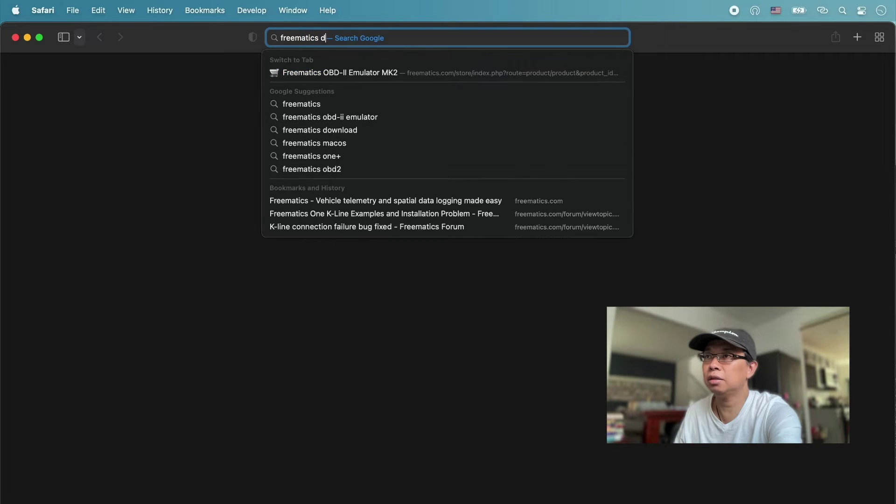
pyautogui.write('ownlao')
pyautogui.press('BackSpace')
pyautogui.press('BackSpace')
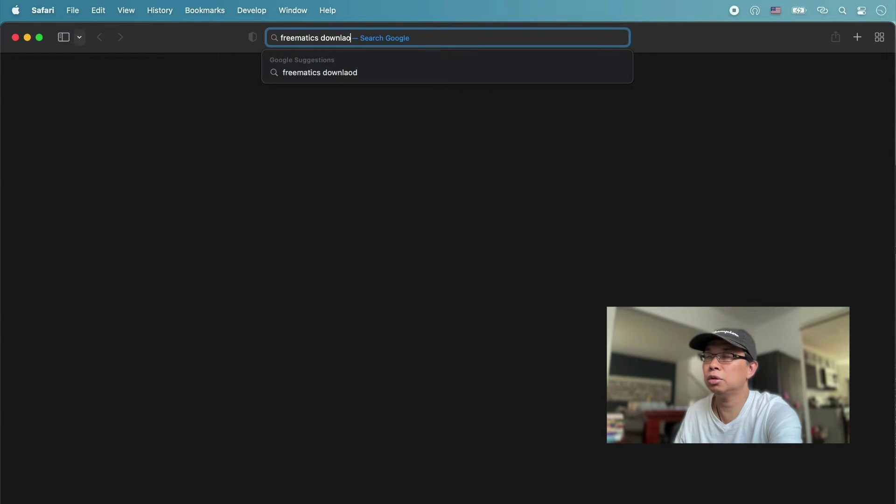
pyautogui.write('oad')
pyautogui.press('Return')
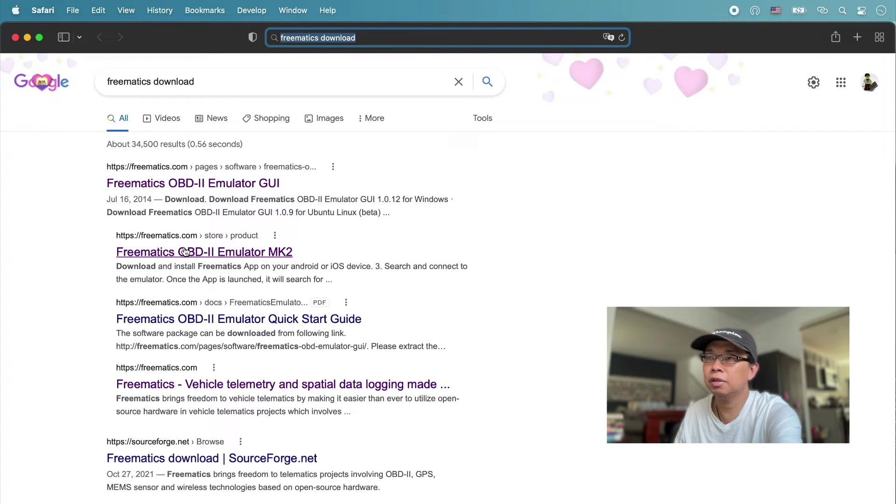
# Open the Freematics OBD-II Emulator MK2 result and scroll through its description
pyautogui.click(207, 253)
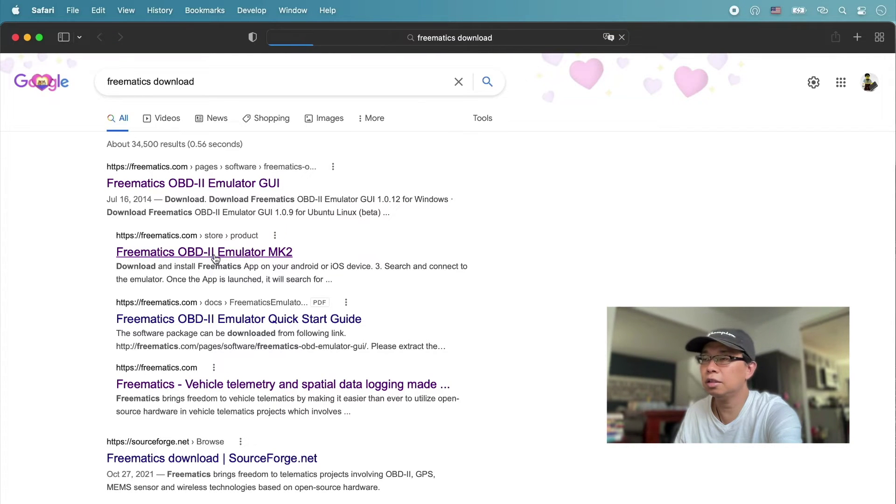
pyautogui.scroll(-5, 326, 299)
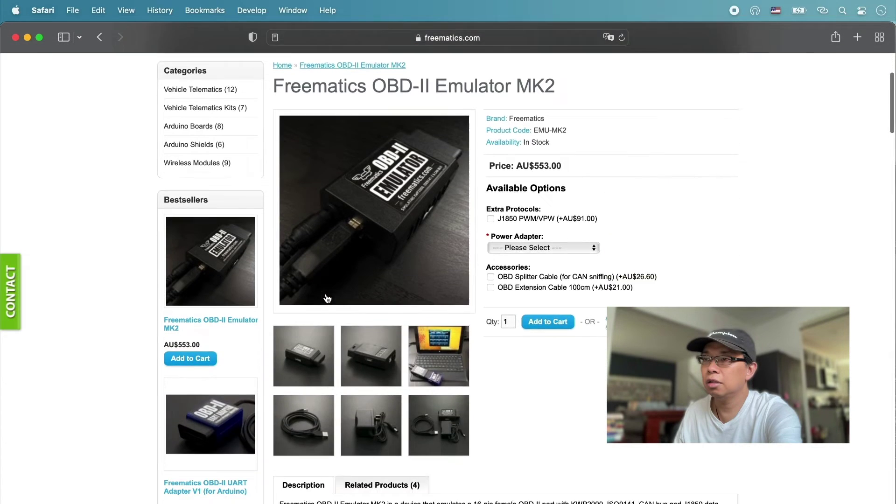
pyautogui.scroll(-4, 328, 299)
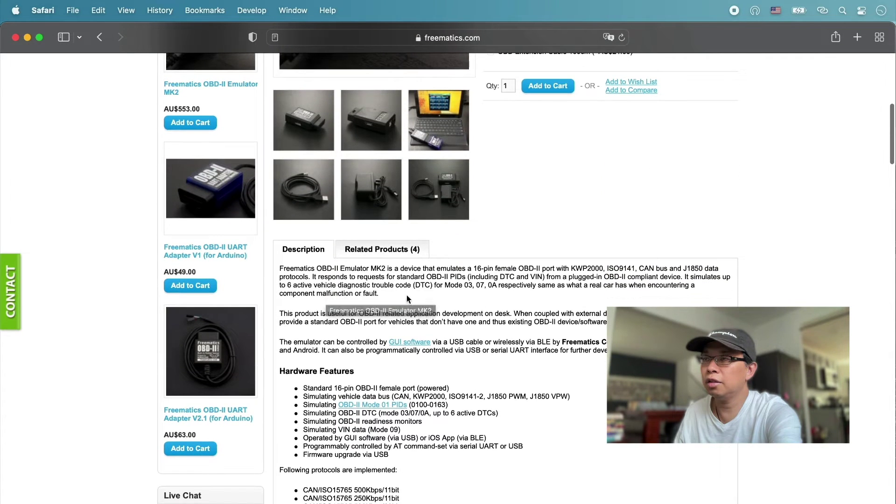
# Download FreematicsEmulatorGUI-1.0.12.exe from the GUI software page, then clear the Downloads list
pyautogui.click(412, 345)
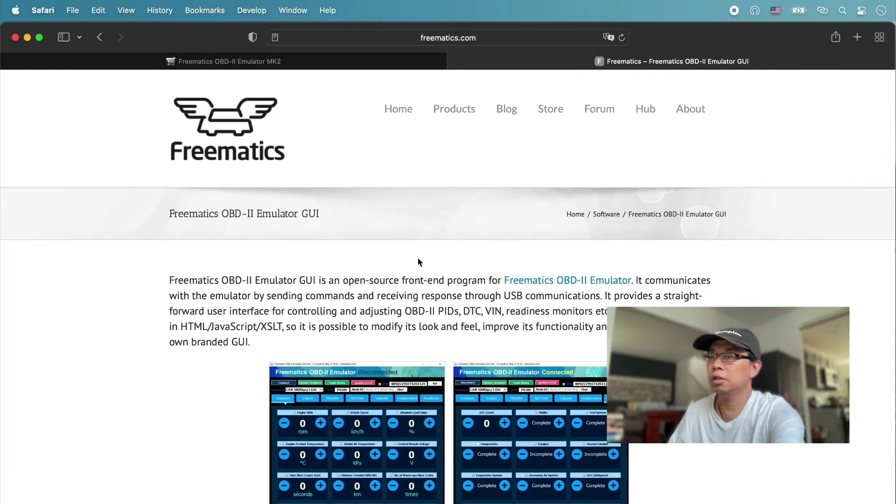
pyautogui.scroll(-3, 419, 260)
pyautogui.scroll(-5, 417, 264)
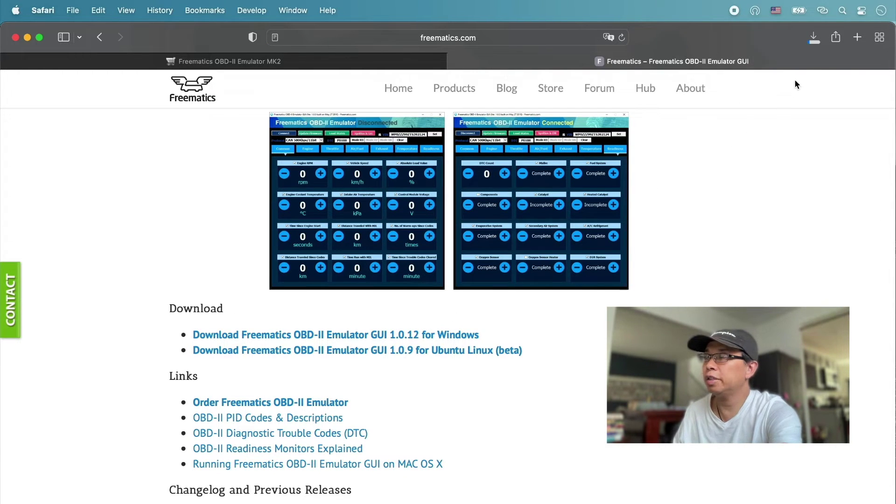
pyautogui.click(812, 38)
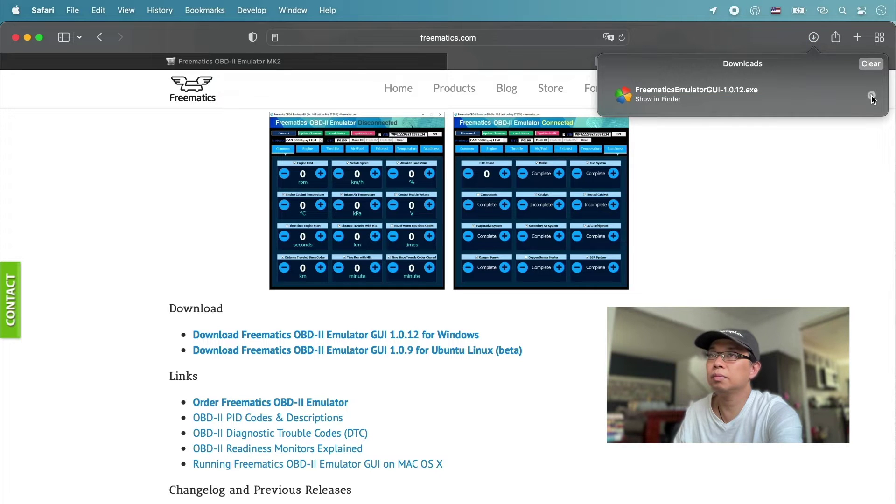
pyautogui.click(869, 67)
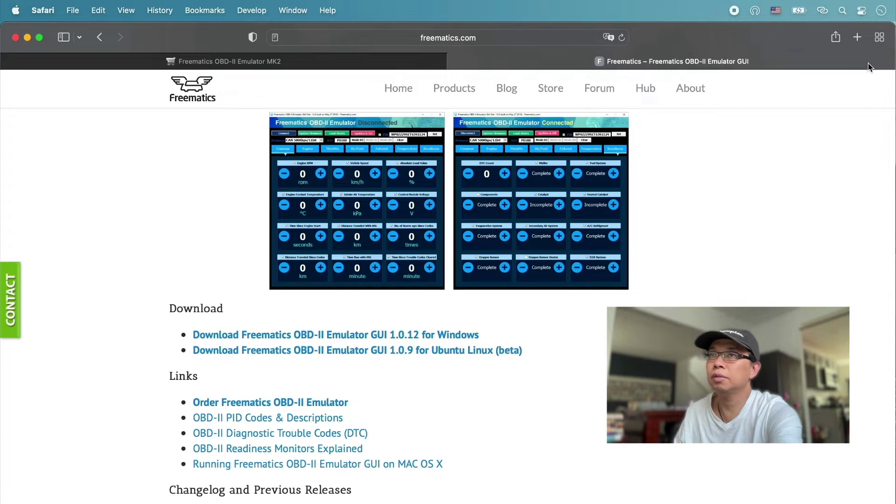
# Minimize Safari and launch PlayOnMac through Spotlight
pyautogui.click(28, 37)
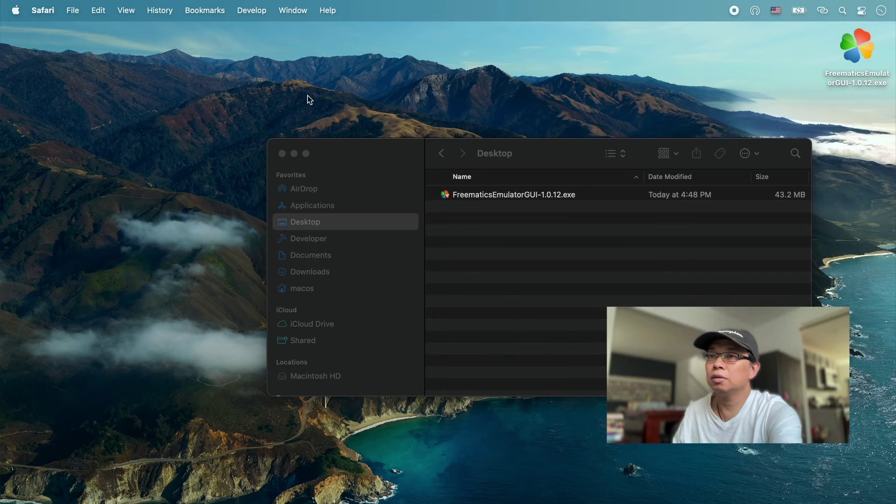
pyautogui.moveTo(378, 155); pyautogui.dragTo(134, 253)
pyautogui.press('super+space')
pyautogui.write('p')
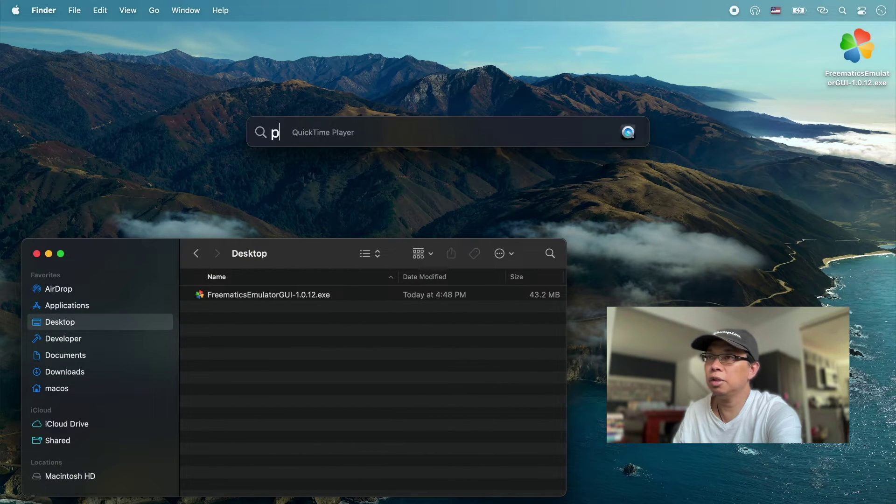
pyautogui.write('alayo')
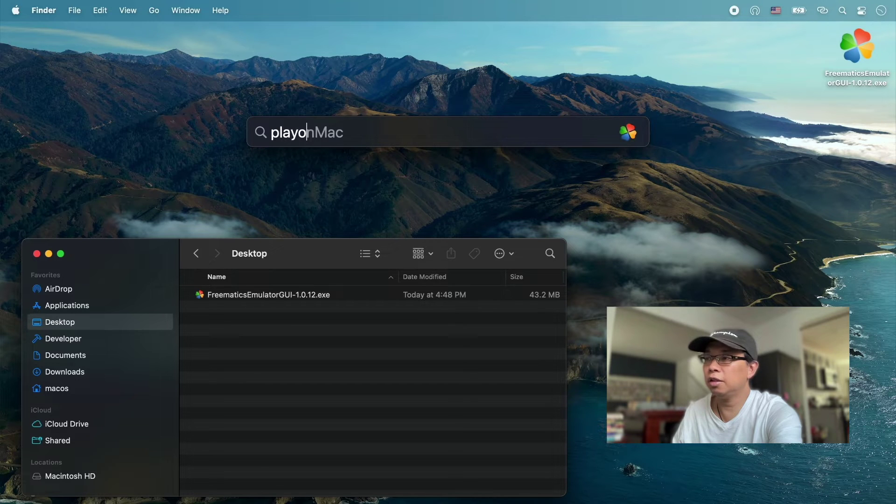
pyautogui.press('Return')
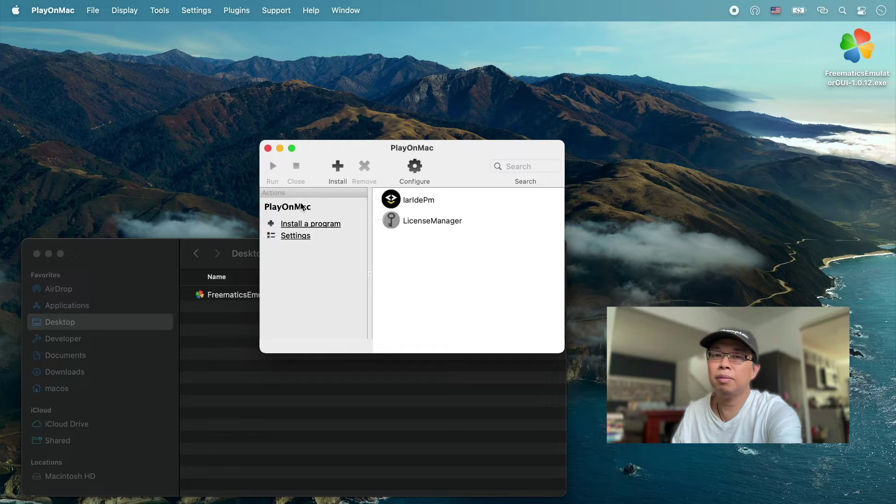
# Choose Install, then 'Install a non-listed program'
pyautogui.moveTo(348, 150); pyautogui.dragTo(467, 129)
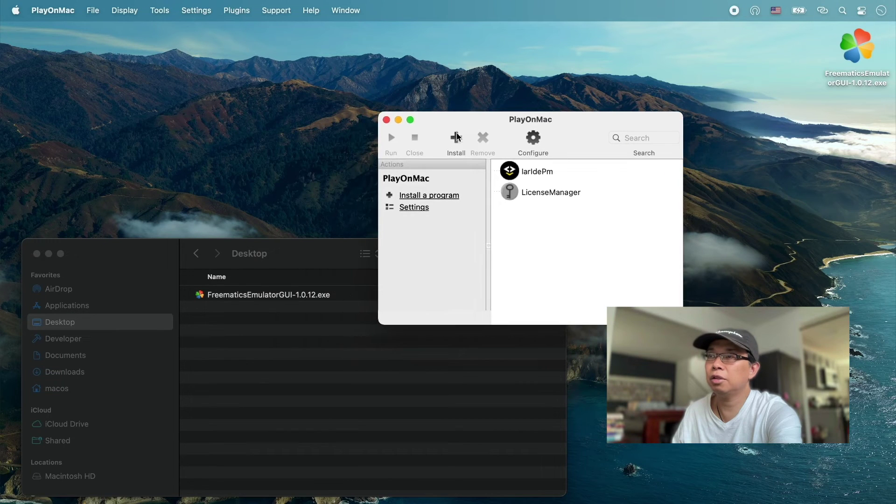
pyautogui.click(455, 140)
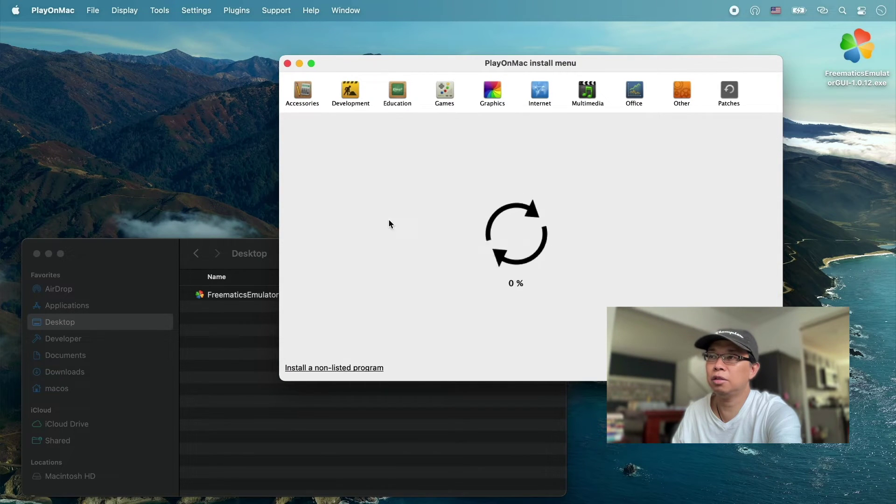
pyautogui.click(337, 368)
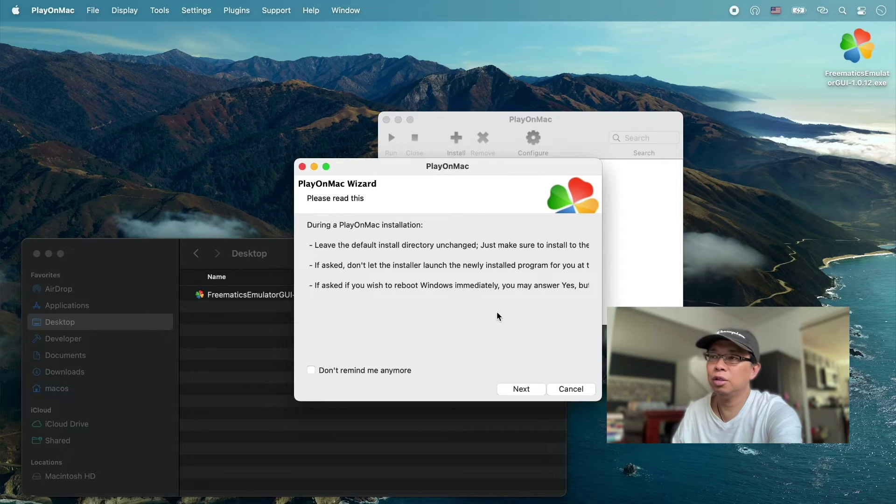
# Get past the intro pages and create a new virtual drive named Freematics_OBDII
pyautogui.click(526, 392)
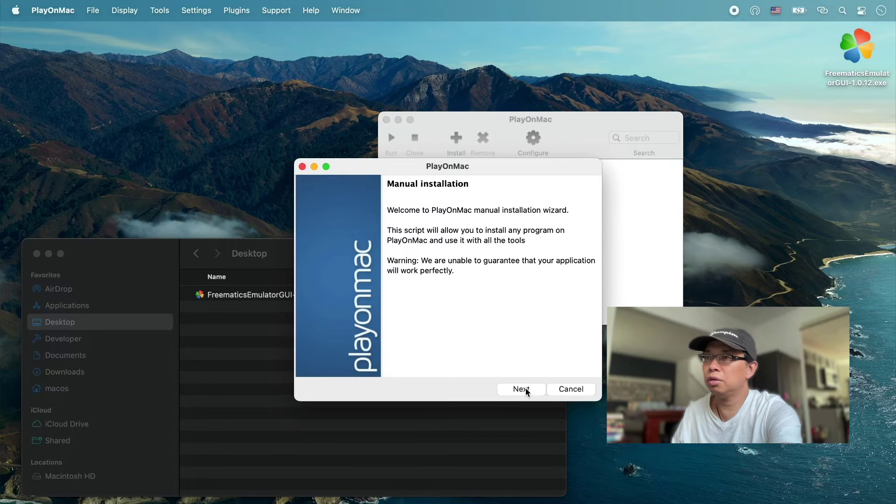
pyautogui.click(527, 392)
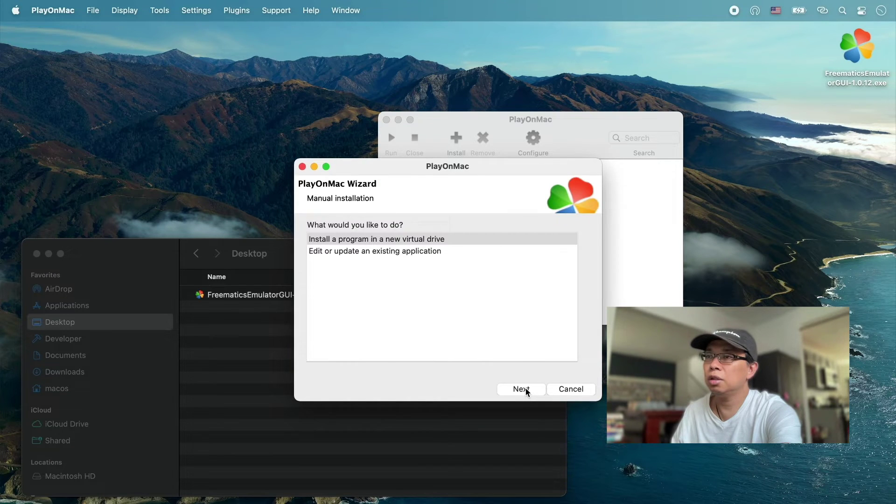
pyautogui.click(523, 390)
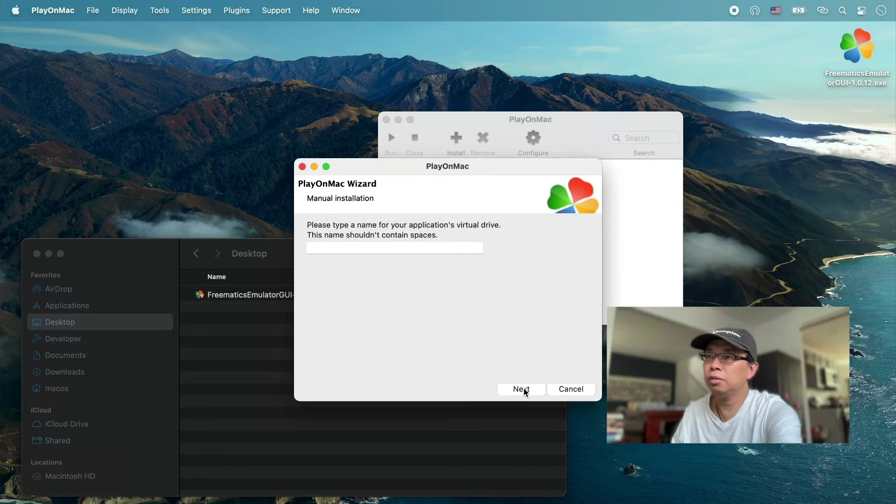
pyautogui.click(449, 246)
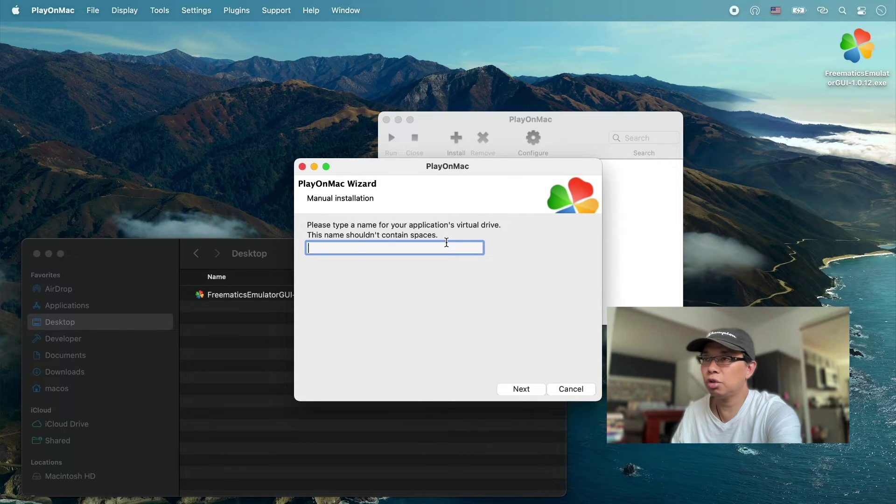
pyautogui.write('Freematics_OBDII')
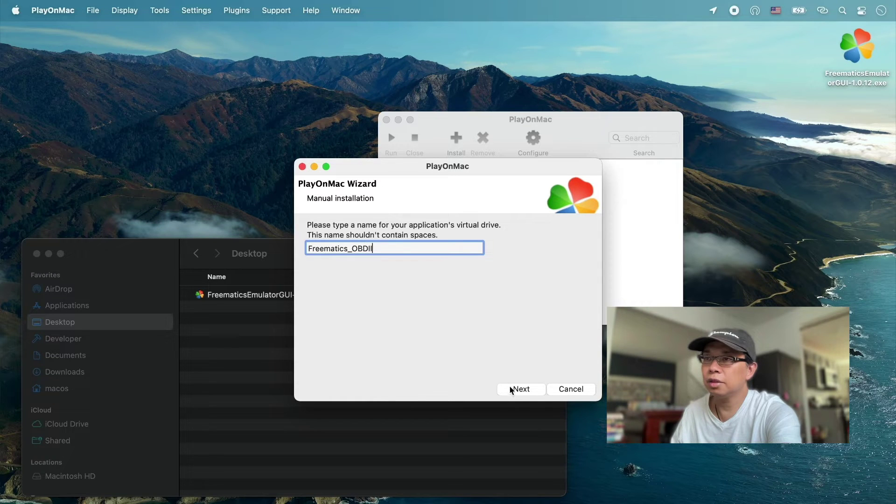
pyautogui.click(512, 390)
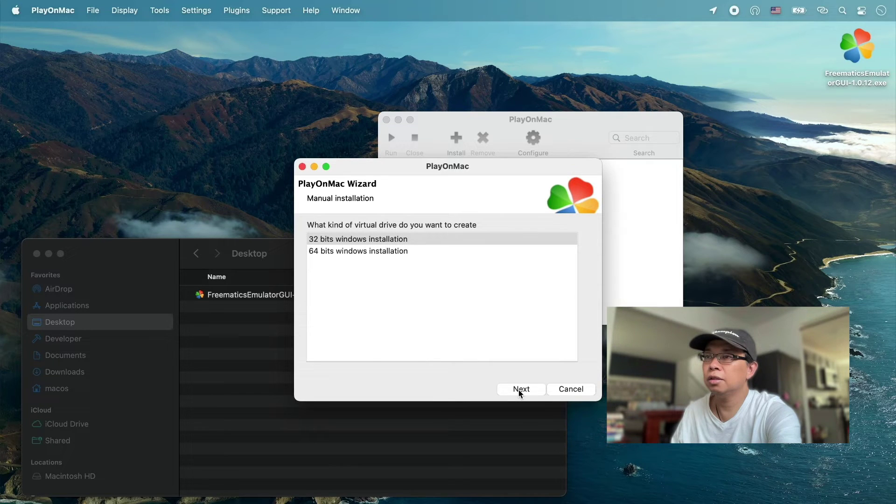
# Create the 32-bit drive and run FreematicsEmulatorGUI-1.0.12.exe from the Desktop
pyautogui.click(519, 391)
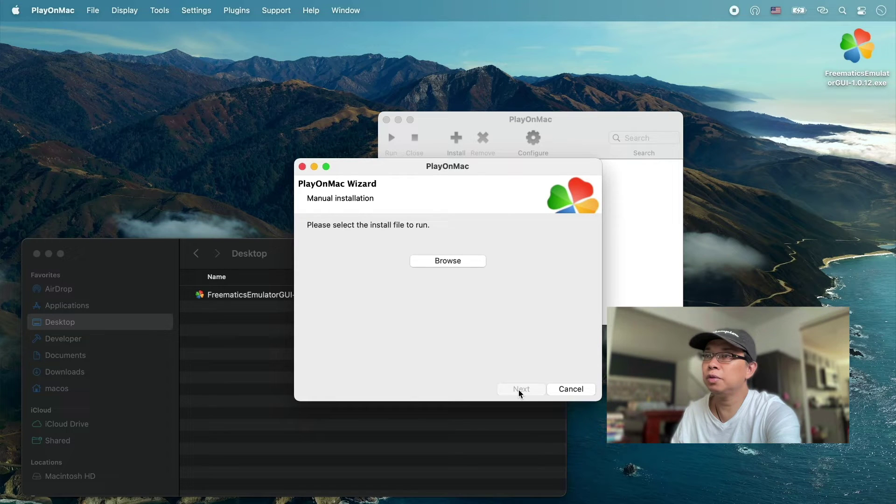
pyautogui.click(466, 262)
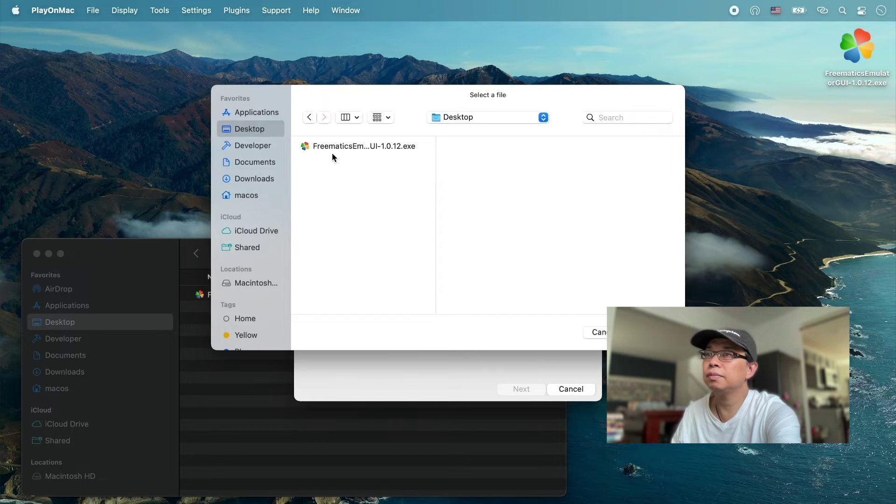
pyautogui.doubleClick(347, 146)
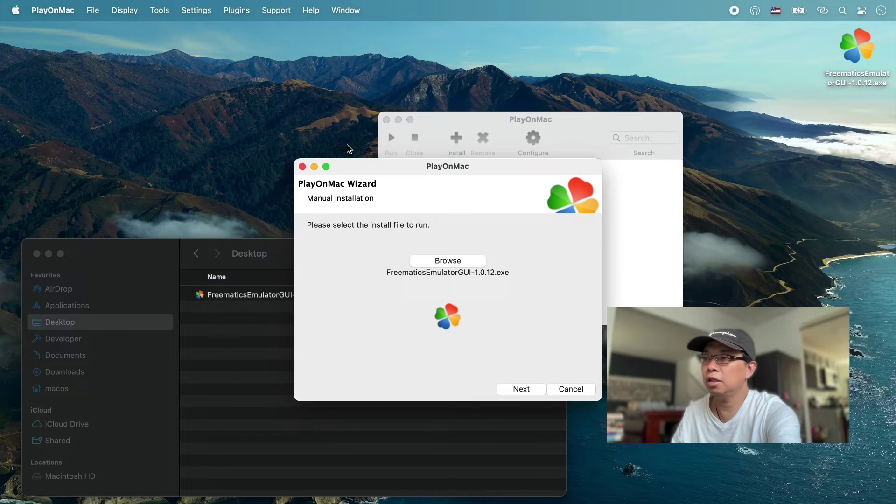
pyautogui.click(520, 389)
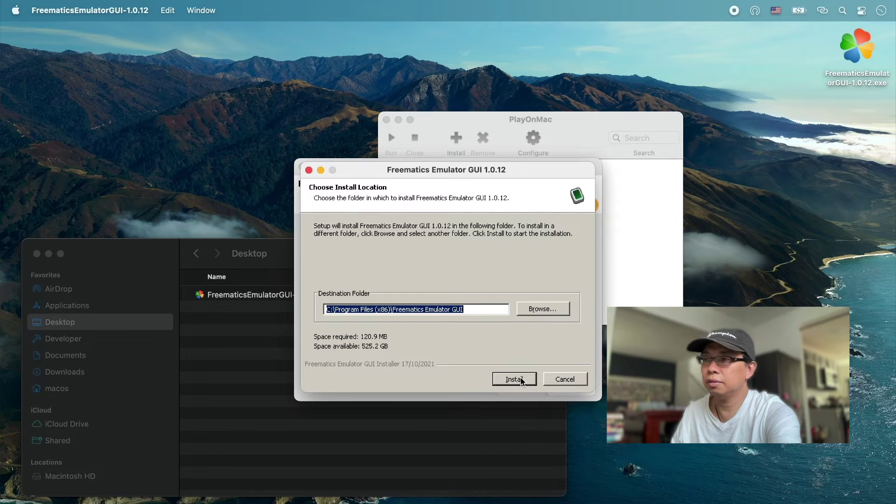
# Install into the default Program Files (x86) folder and finish with the app launching
pyautogui.click(521, 380)
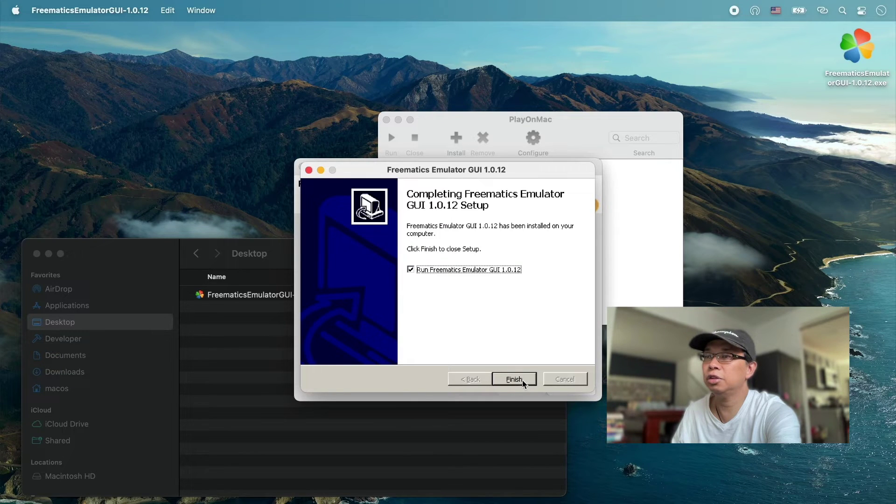
pyautogui.click(522, 380)
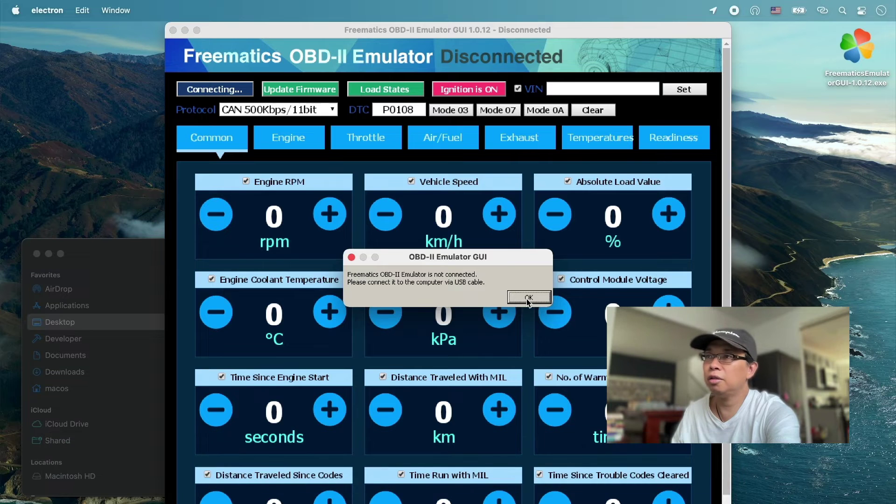
# Dismiss the 'not connected' alert and close the emulator window
pyautogui.click(527, 300)
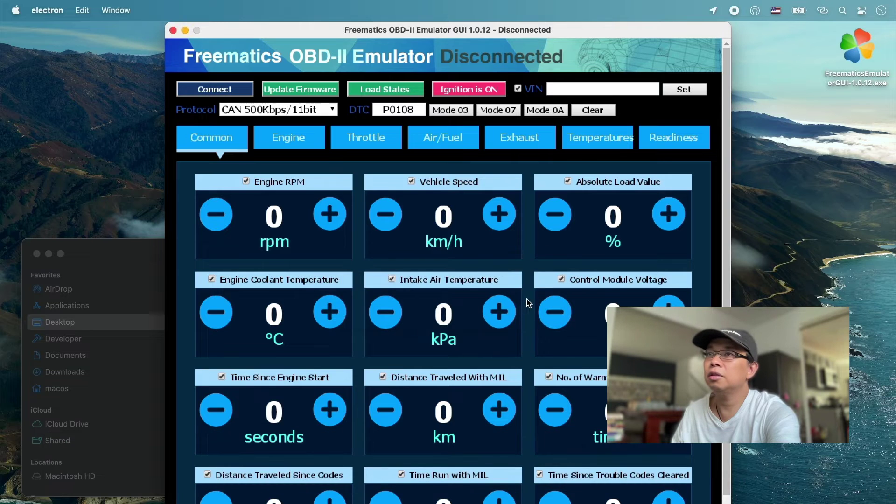
pyautogui.click(173, 30)
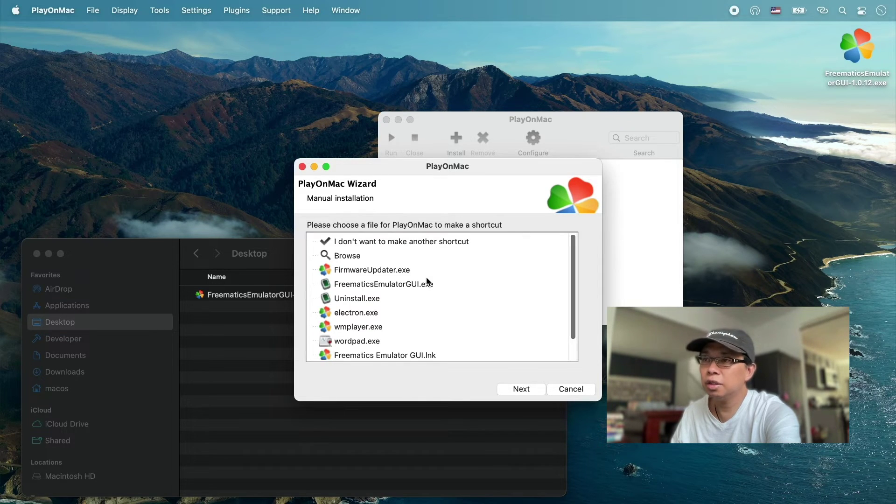
# Create the FreematicsEmulatorGUI shortcut for FreematicsEmulatorGUI.exe, decline others, and select it in the library
pyautogui.click(427, 287)
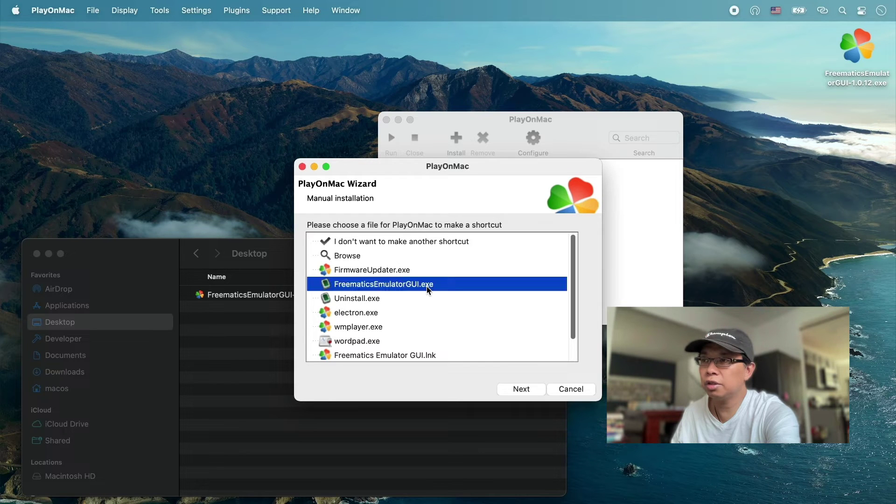
pyautogui.click(527, 390)
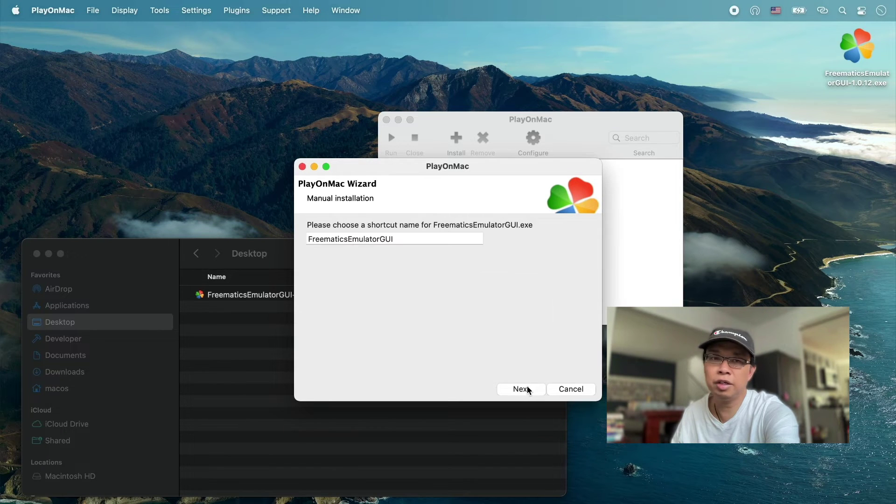
pyautogui.click(526, 391)
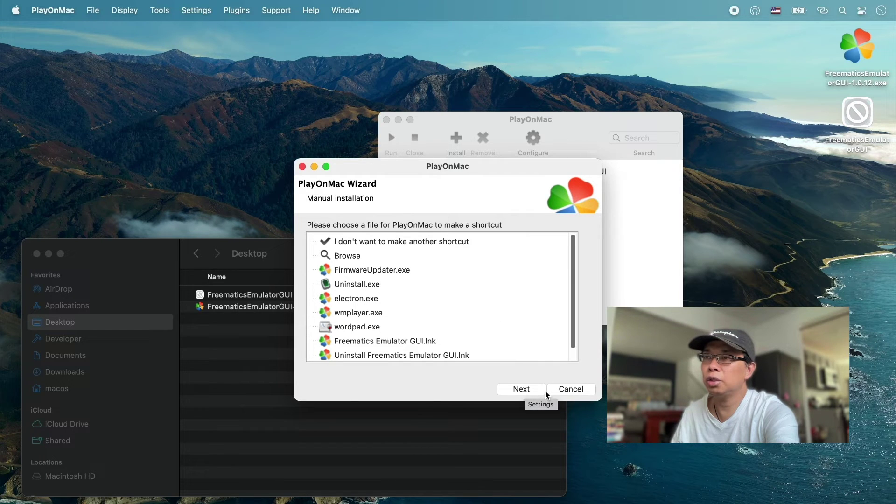
pyautogui.click(470, 241)
pyautogui.click(522, 389)
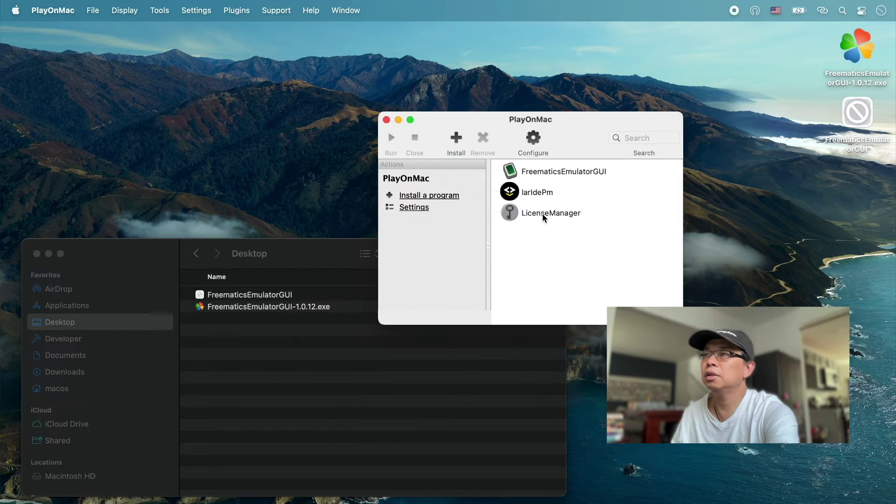
pyautogui.click(560, 175)
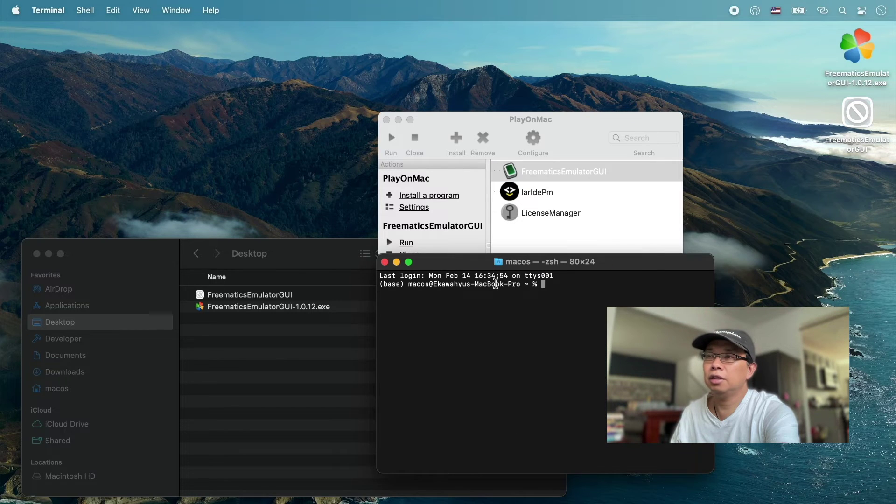
# Enlarge the Terminal window and type ls ~/Library/PlayOnMac/ using Tab completion
pyautogui.moveTo(521, 265); pyautogui.dragTo(334, 147)
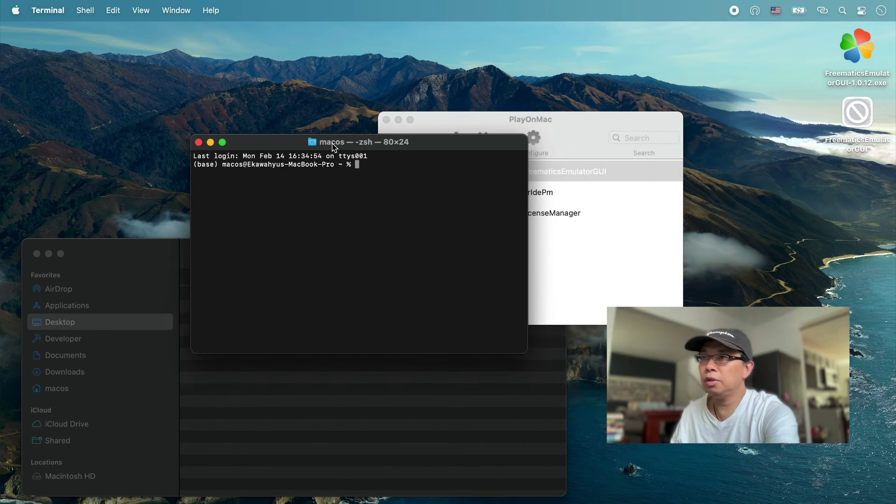
pyautogui.write('ls')
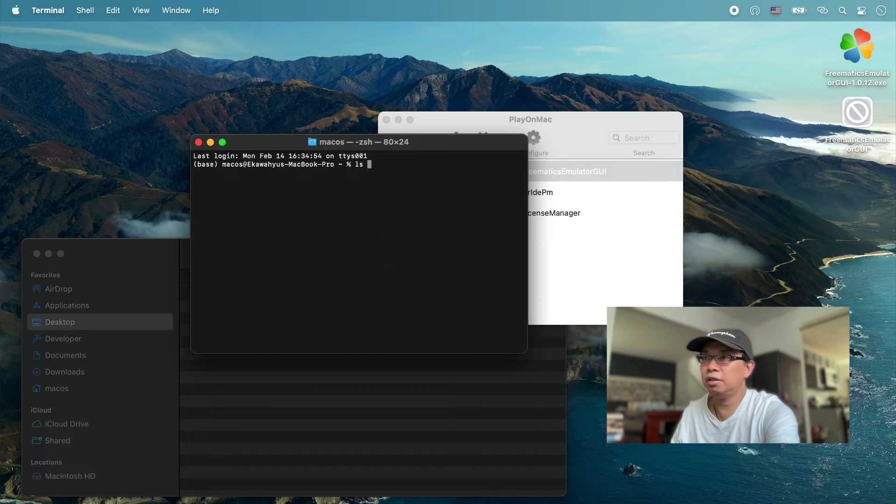
pyautogui.write(' ~')
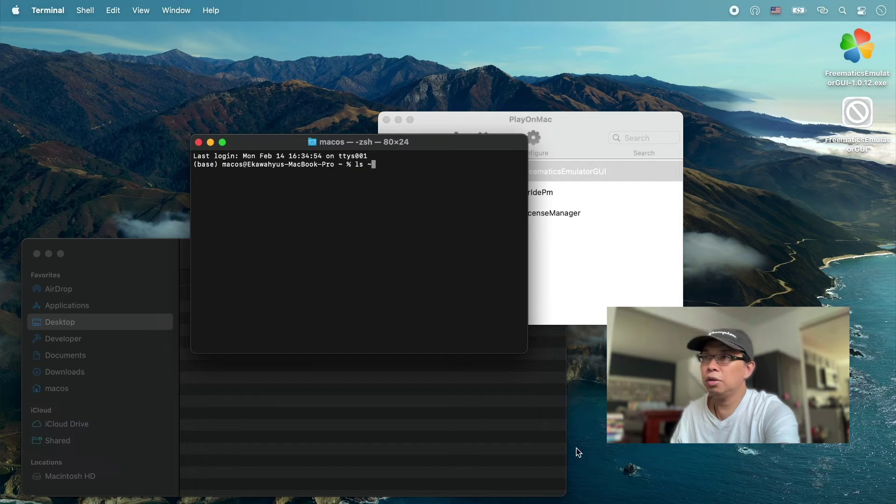
pyautogui.moveTo(525, 352); pyautogui.dragTo(663, 448)
pyautogui.write('/Li')
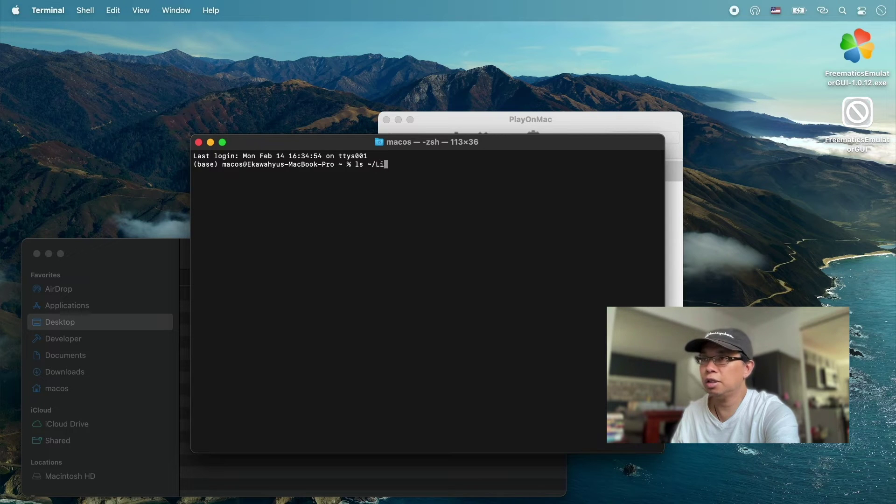
pyautogui.press('Tab')
pyautogui.write('Pl')
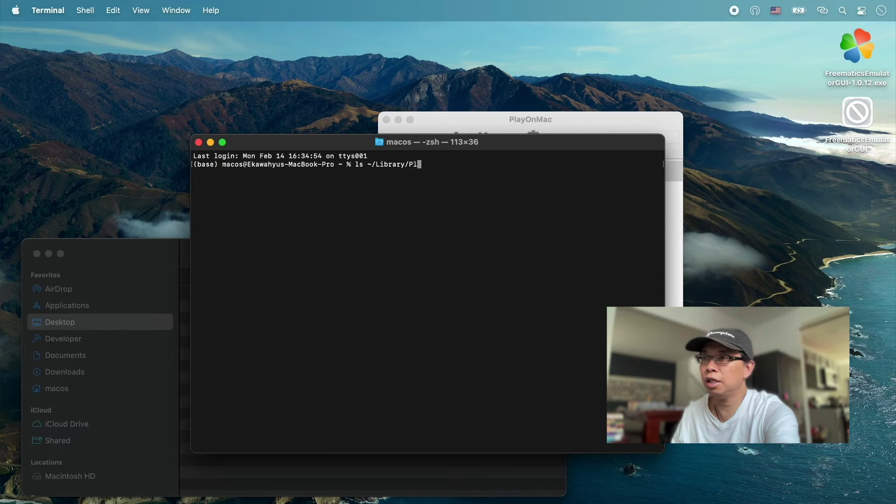
pyautogui.press('Tab')
pyautogui.press('Tab')
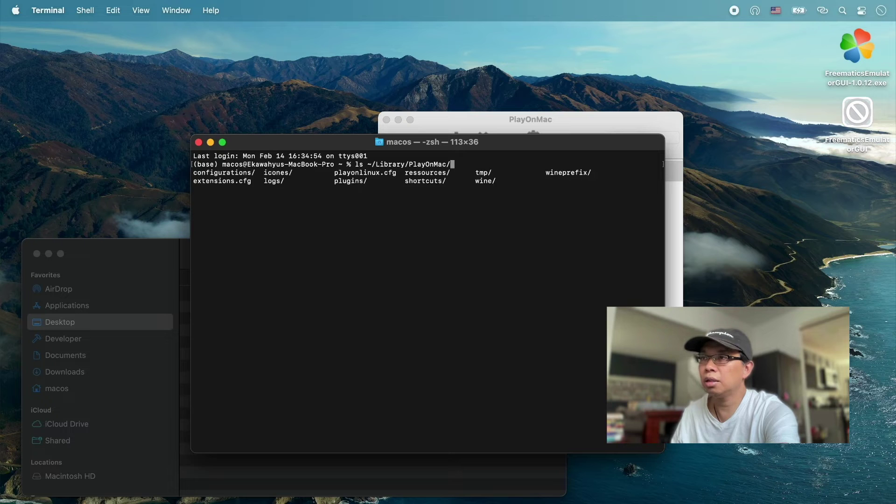
# Complete the path to wineprefix/Freematics_OBDII/dosdevices and run the listing
pyautogui.write('win')
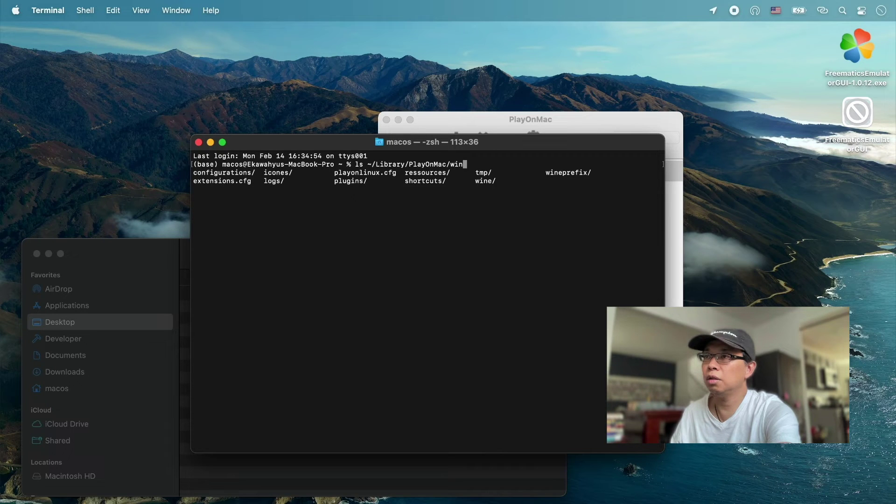
pyautogui.write('epr')
pyautogui.press('Tab')
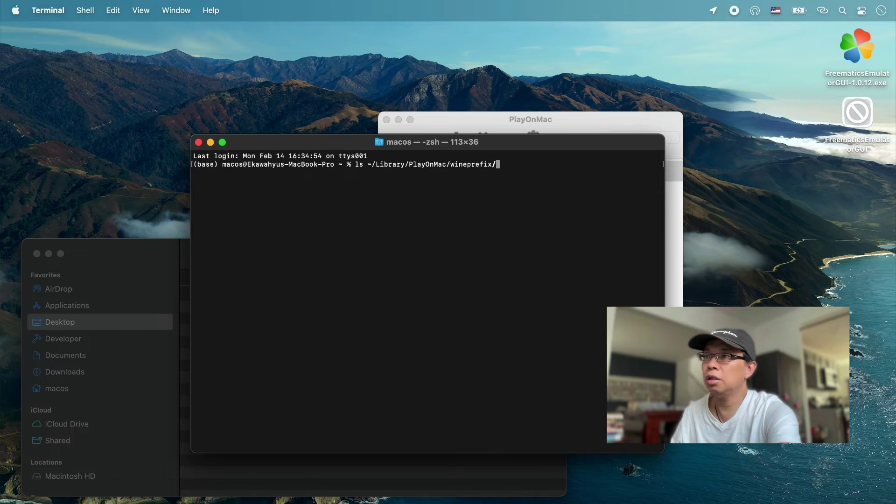
pyautogui.press('Tab')
pyautogui.write('Fre')
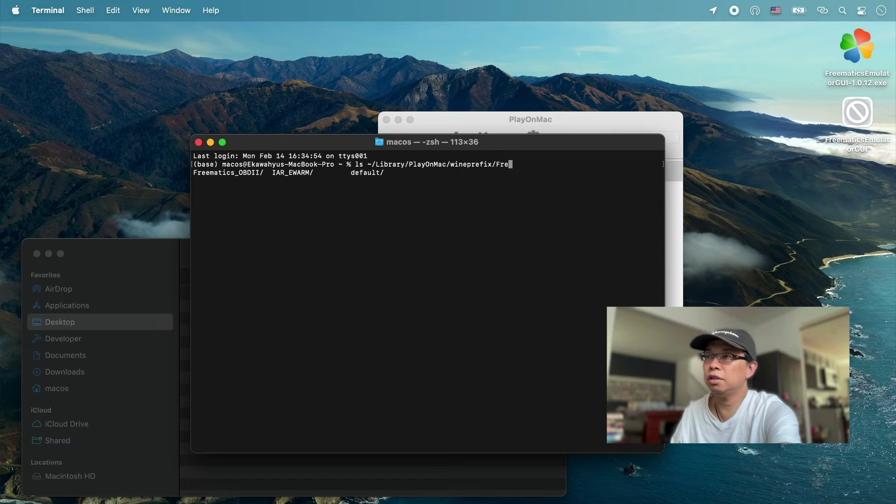
pyautogui.press('Tab')
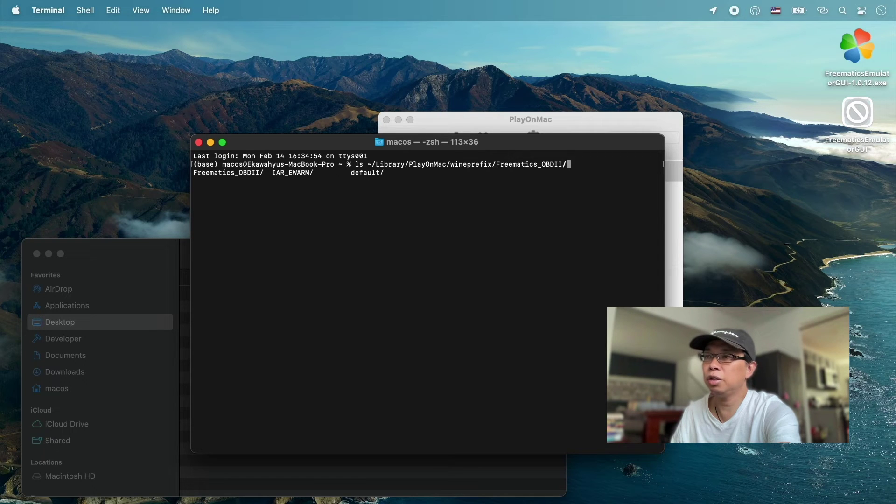
pyautogui.write('do')
pyautogui.press('Tab')
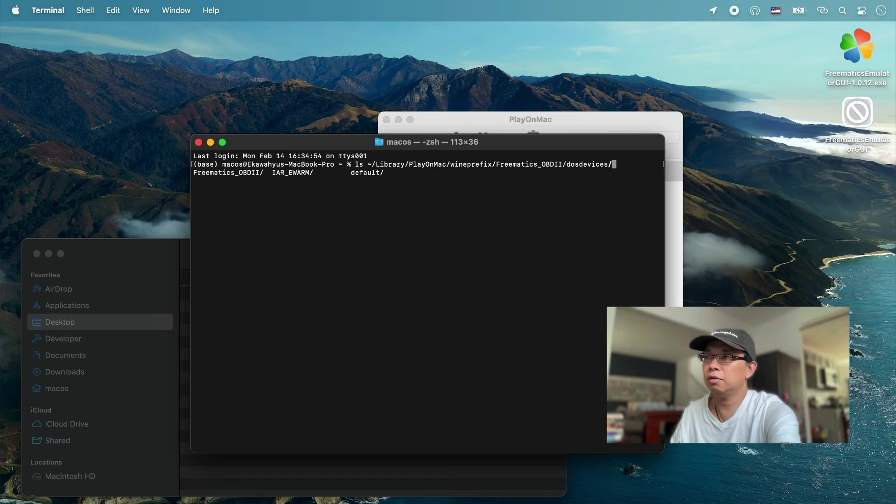
pyautogui.press('Return')
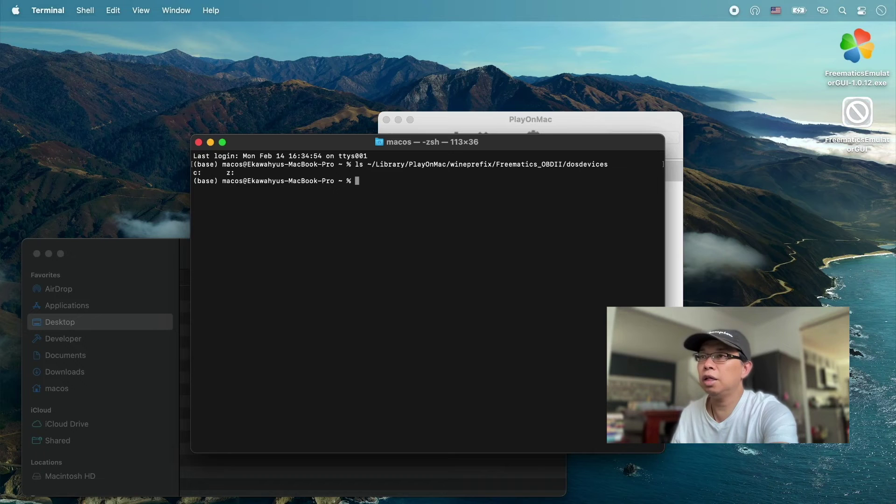
# List /dev/tty.usbserial-0001 to confirm the USB serial device exists, then begin an ln command
pyautogui.write('ls ')
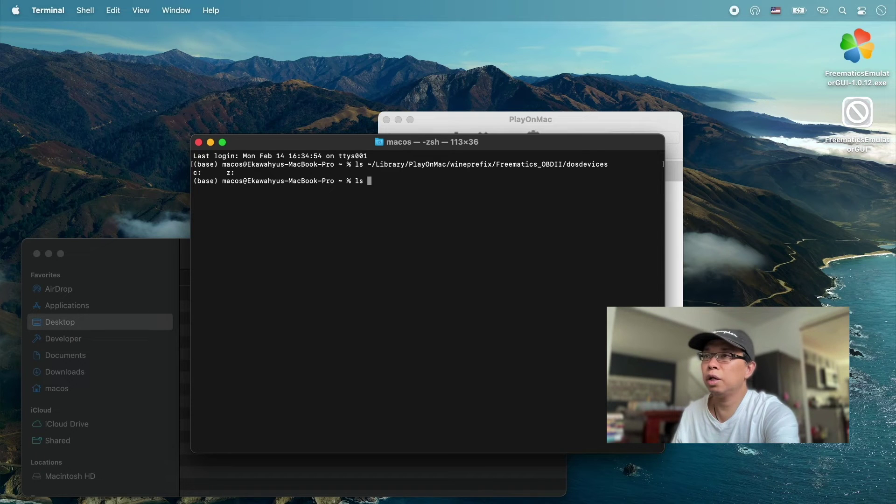
pyautogui.write('/dev/tty')
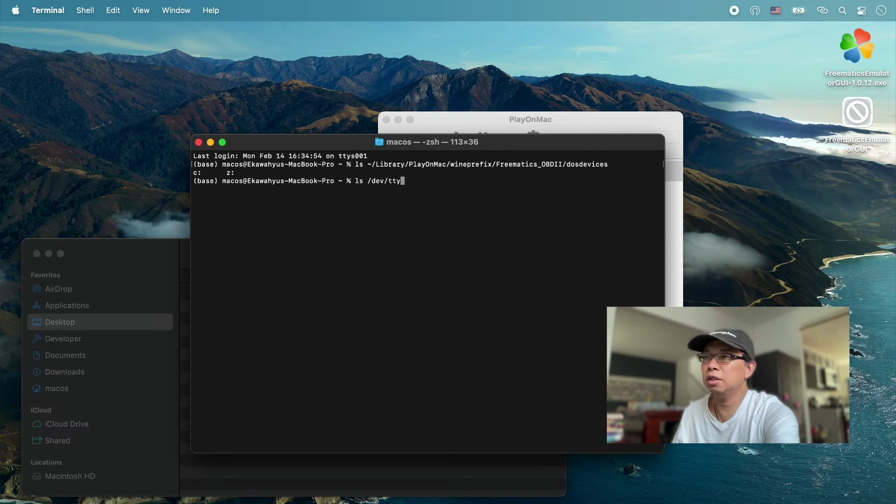
pyautogui.write('.u')
pyautogui.press('Tab')
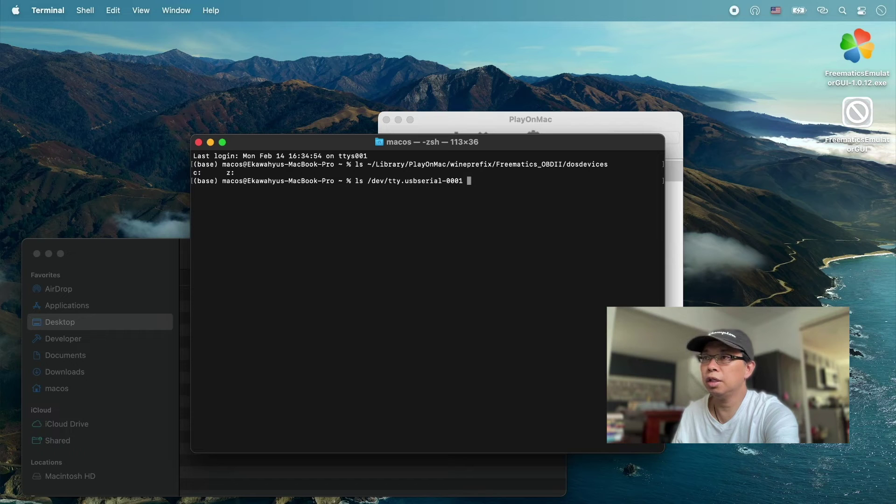
pyautogui.press('Return')
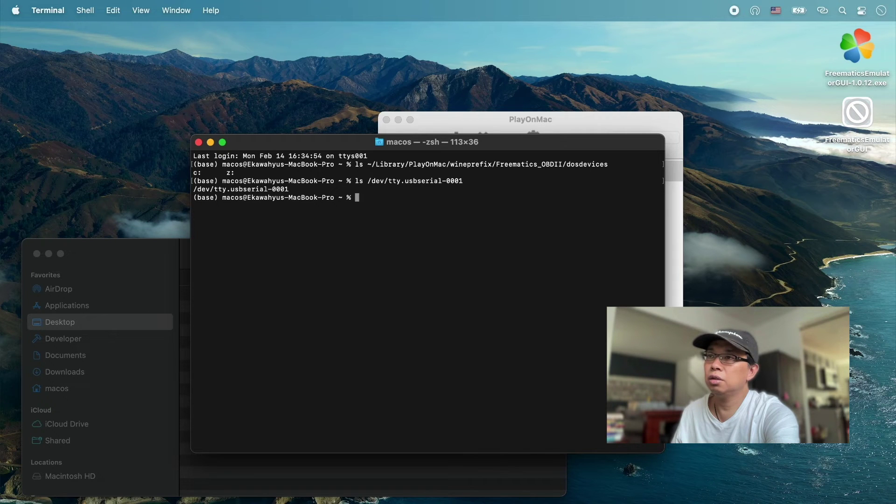
pyautogui.write('ln ')
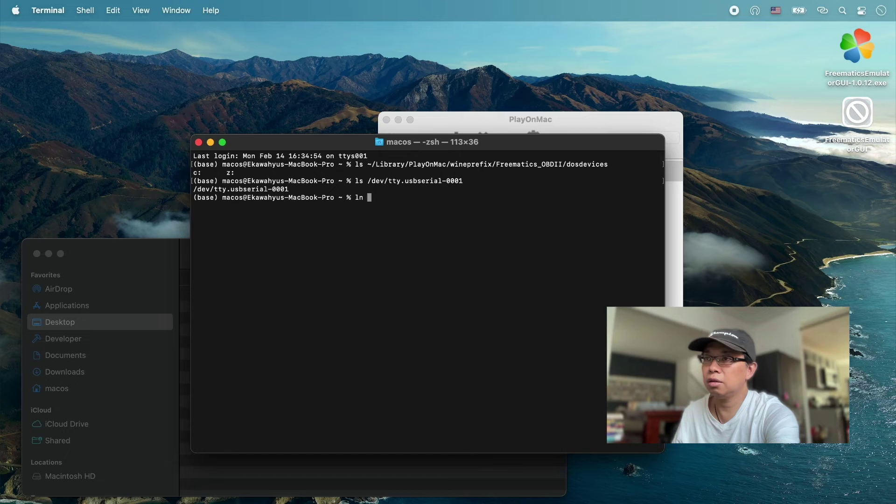
pyautogui.write('/dev/')
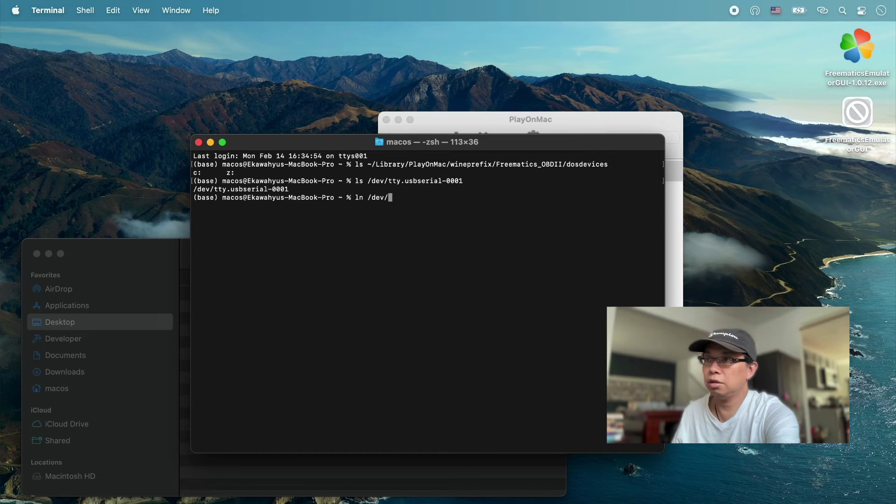
pyautogui.write('tty.')
# Complete the /dev/tty.usbserial-0001 source path and insert the -s symbolic-link option
pyautogui.press('Tab')
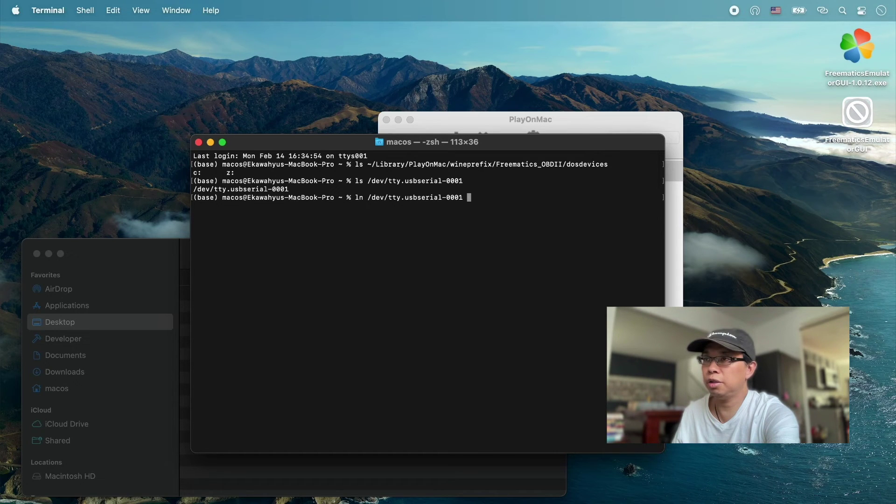
pyautogui.press('Left')
pyautogui.press('Left')
pyautogui.press('Left')
pyautogui.press('Left')
pyautogui.press('Left')
pyautogui.press('Left')
pyautogui.press('Left')
pyautogui.press('Left')
pyautogui.press('Left')
pyautogui.press('Left')
pyautogui.press('Left')
pyautogui.press('Left')
pyautogui.press('Left')
pyautogui.press('Left')
pyautogui.press('Left')
pyautogui.press('Left')
pyautogui.press('Left')
pyautogui.press('Left')
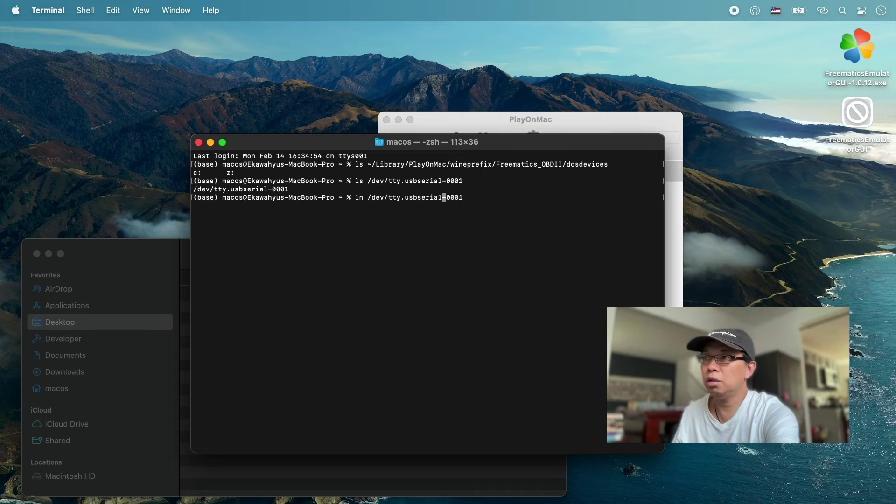
pyautogui.press('Left')
pyautogui.press('Left')
pyautogui.press('Left')
pyautogui.press('Left')
pyautogui.press('Left')
pyautogui.press('Left')
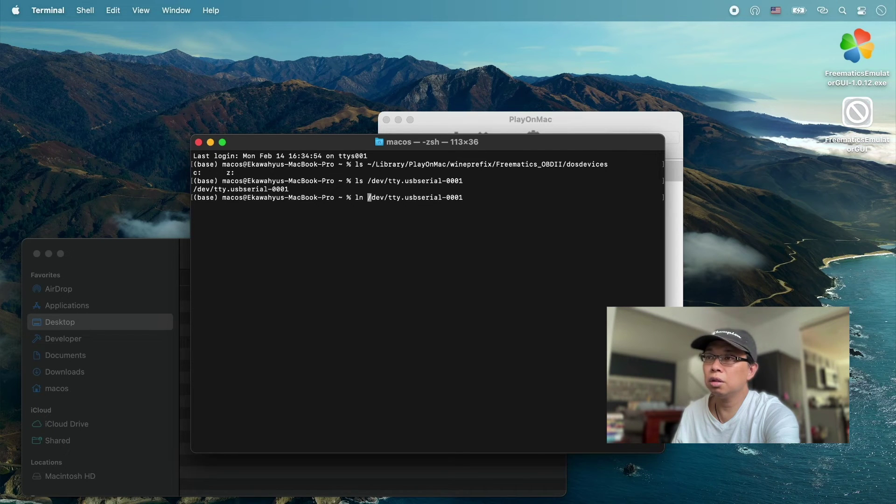
pyautogui.write('-s')
pyautogui.press('Right')
pyautogui.press('Right')
pyautogui.press('Right')
pyautogui.press('Right')
pyautogui.press('Right')
pyautogui.press('Right')
pyautogui.press('Right')
pyautogui.press('Right')
pyautogui.press('Right')
pyautogui.press('Right')
pyautogui.press('Right')
pyautogui.press('Right')
pyautogui.press('Right')
pyautogui.press('Right')
pyautogui.press('Right')
pyautogui.press('Right')
pyautogui.press('Right')
pyautogui.press('Right')
pyautogui.press('Right')
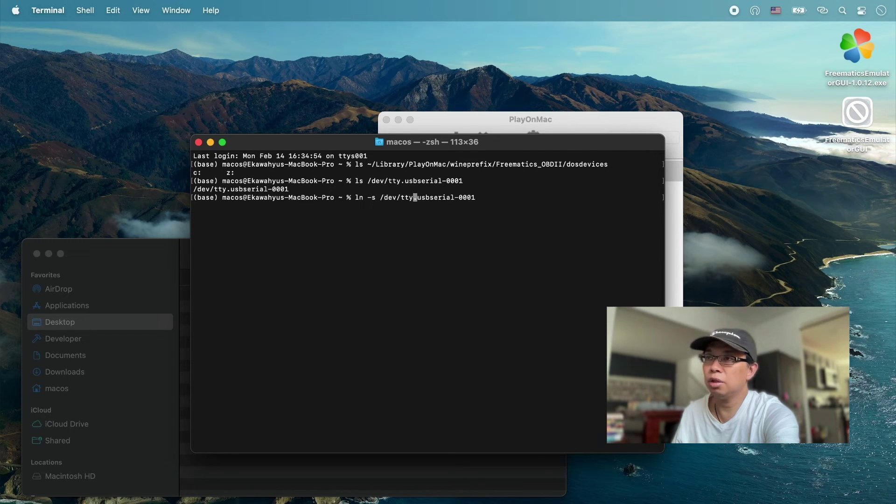
pyautogui.press('Right')
pyautogui.press('Right')
pyautogui.press('Right')
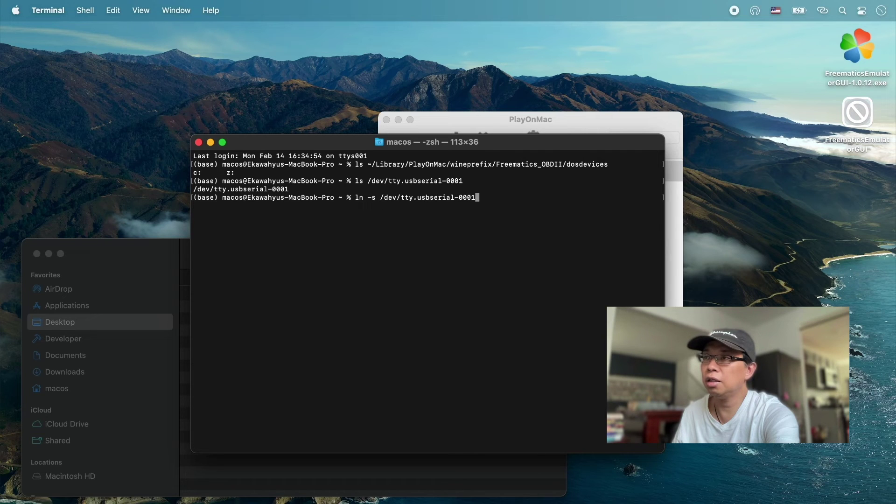
# Add target ~/Library/PlayOnMac/wineprefix/Freematics_OBDII/dosdevices/com4 and run the ln command
pyautogui.write('~/')
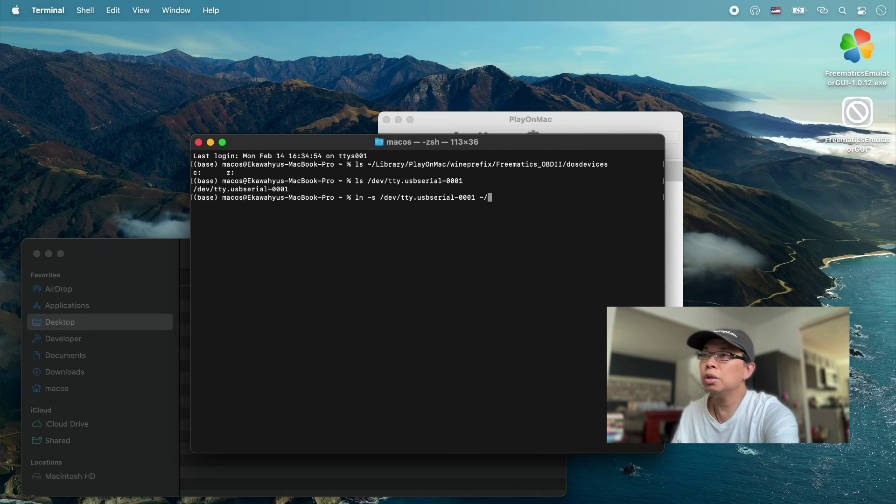
pyautogui.write('Li')
pyautogui.press('Tab')
pyautogui.write('Pl')
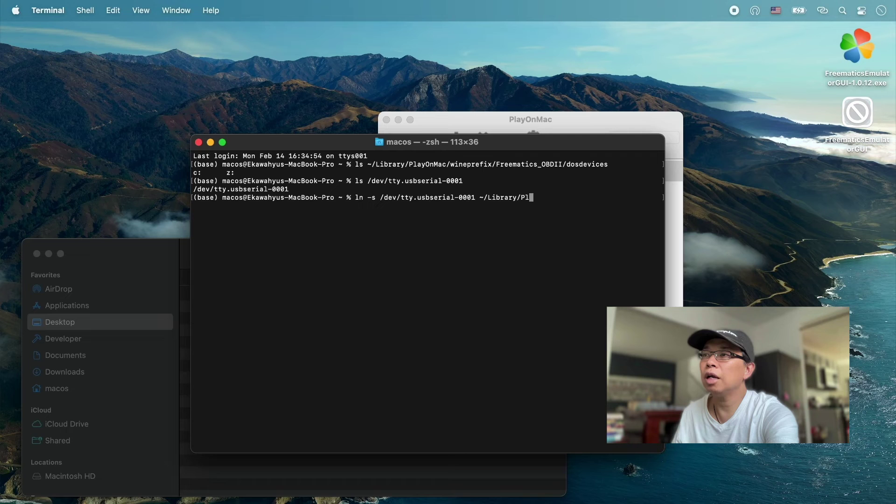
pyautogui.press('Tab')
pyautogui.write('wine')
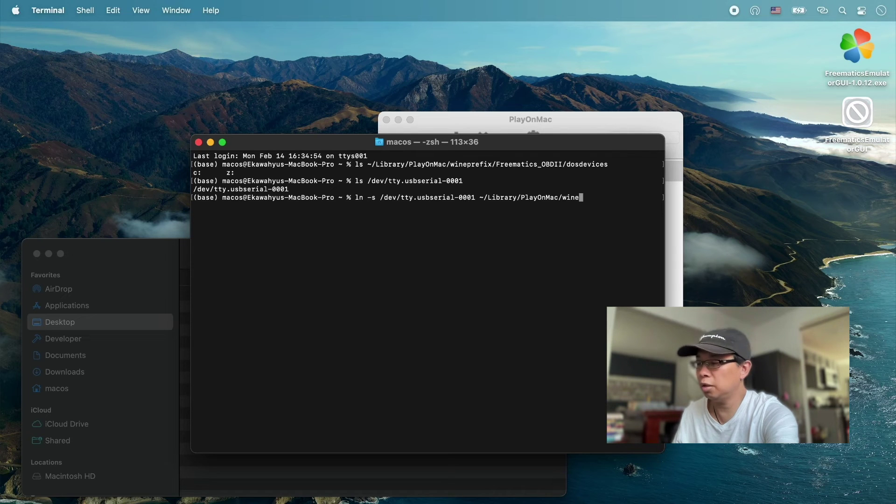
pyautogui.write('p')
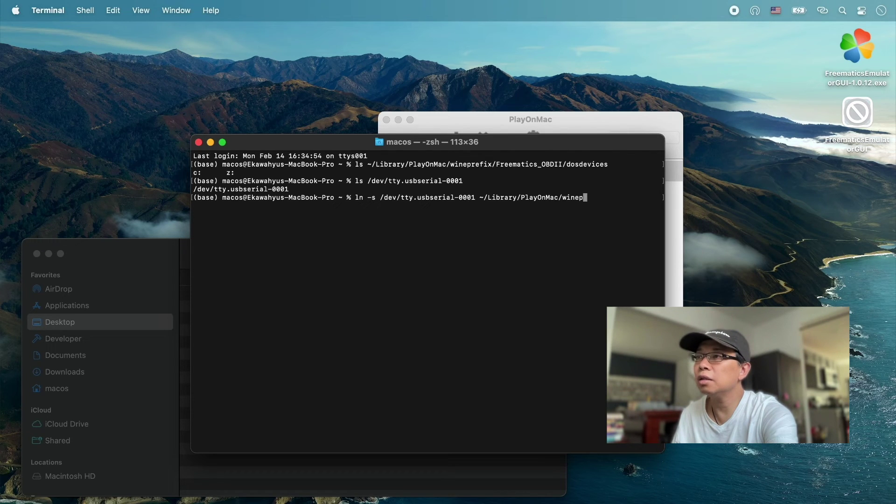
pyautogui.write('r')
pyautogui.press('Tab')
pyautogui.write('Fr')
pyautogui.press('Tab')
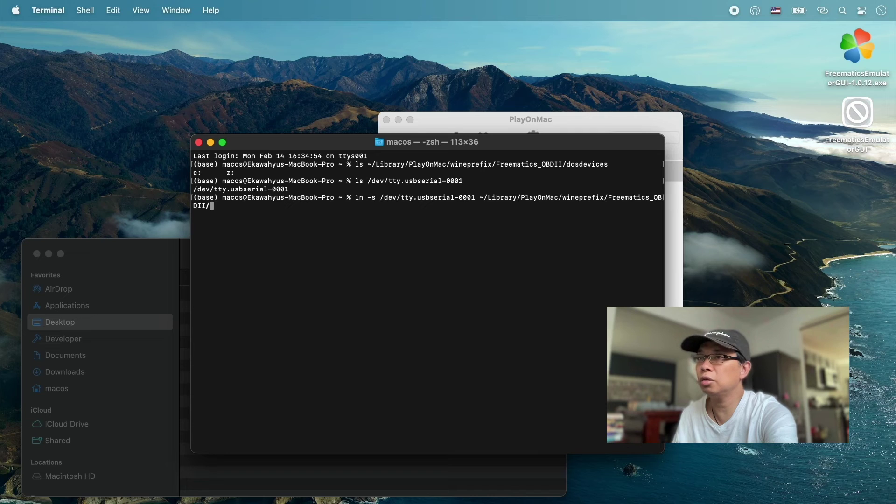
pyautogui.write('OB')
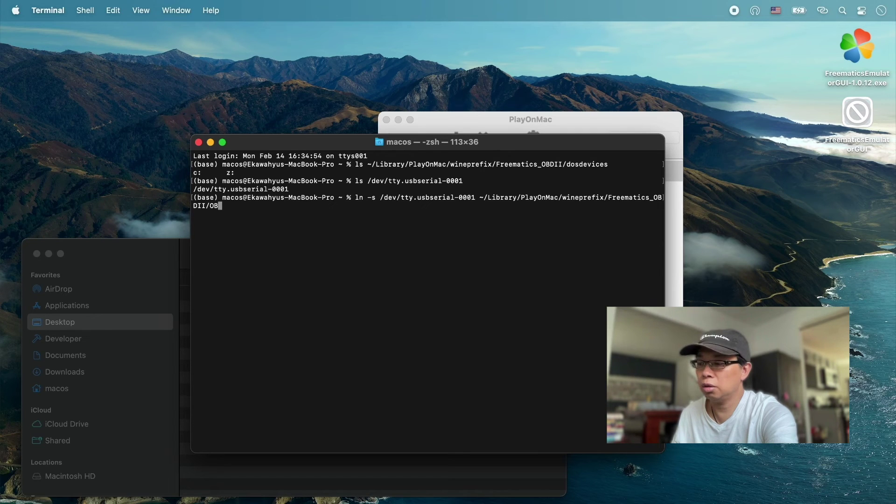
pyautogui.press('BackSpace')
pyautogui.press('BackSpace')
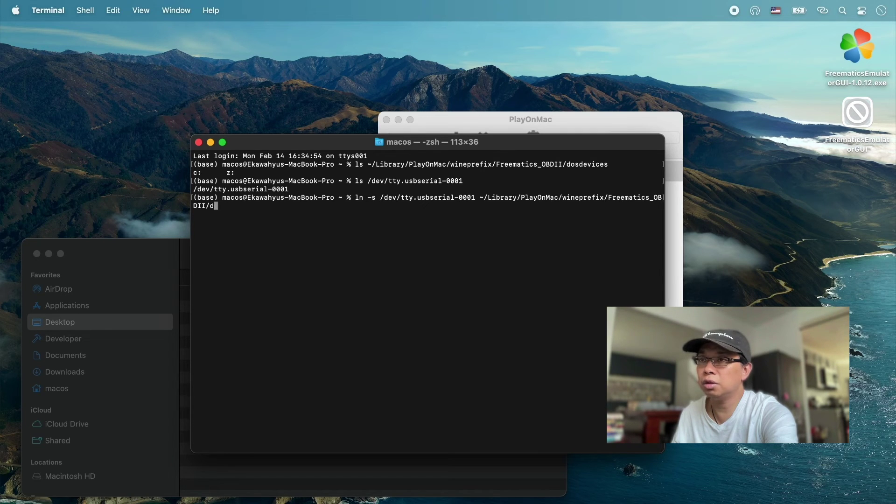
pyautogui.write('d')
pyautogui.press('Tab')
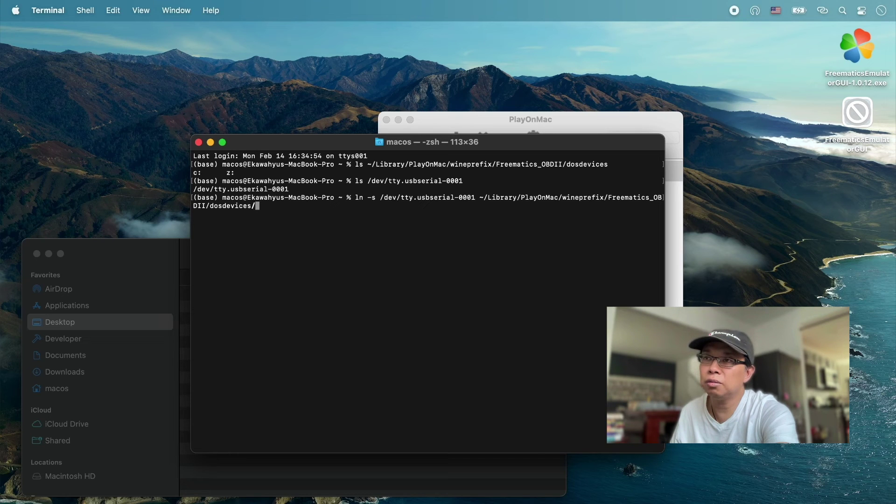
pyautogui.write('com4')
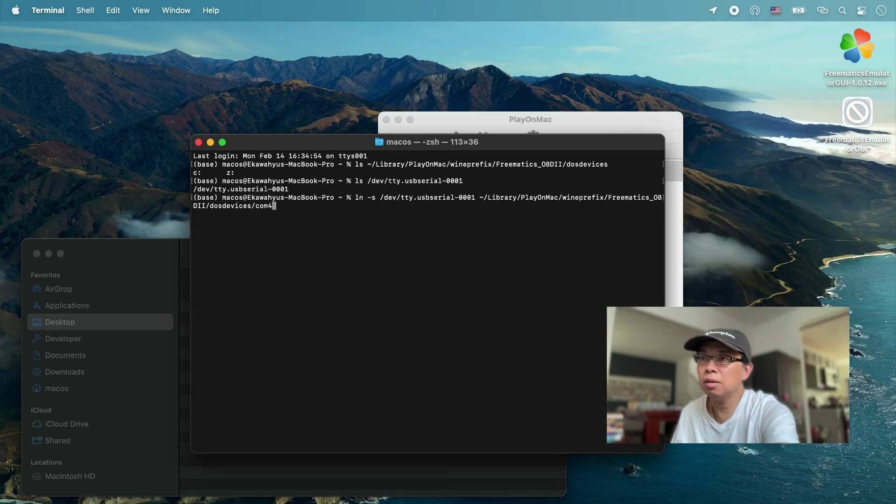
pyautogui.press('Return')
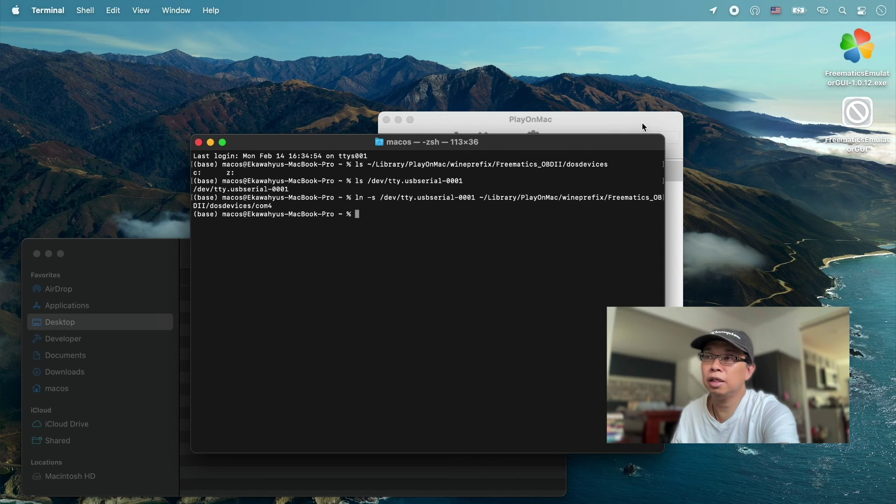
# Reposition the emulator GUI window, toggle Ignition off and back on, then disconnect
pyautogui.moveTo(642, 124); pyautogui.dragTo(663, 95)
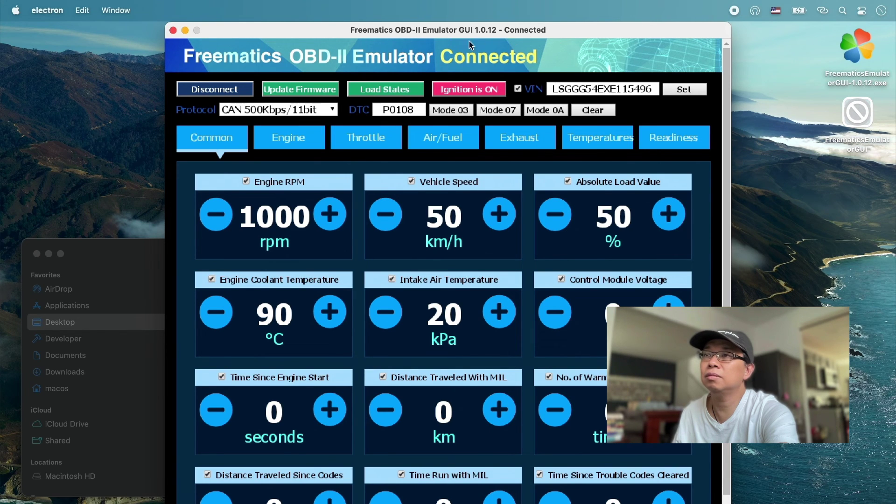
pyautogui.click(458, 89)
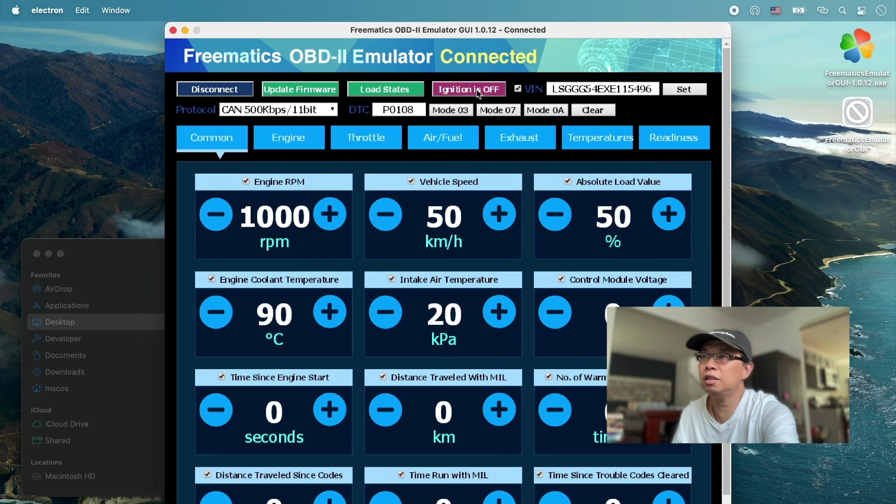
pyautogui.click(470, 95)
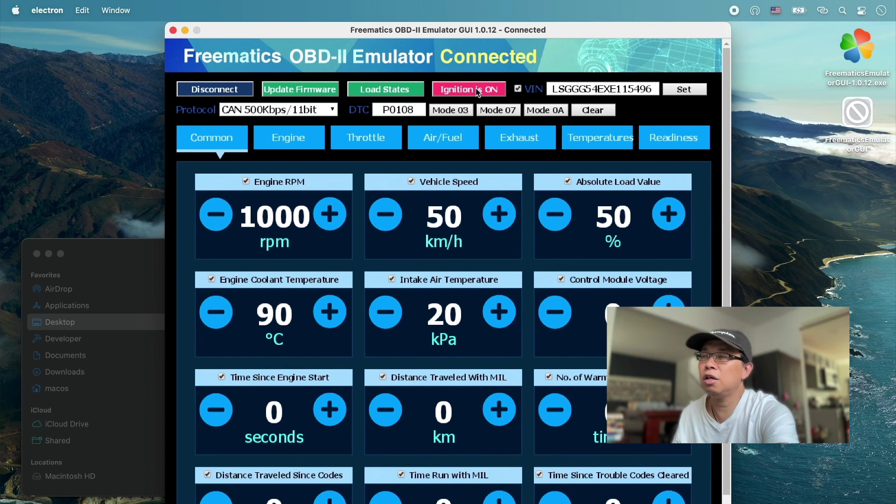
pyautogui.click(224, 91)
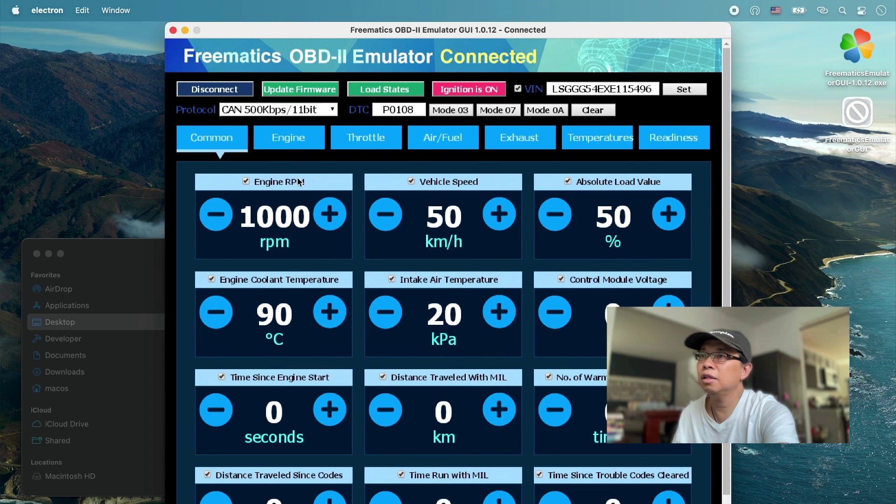
# Nudge Engine RPM up twice and down twice, settling at 1070 rpm
pyautogui.click(333, 219)
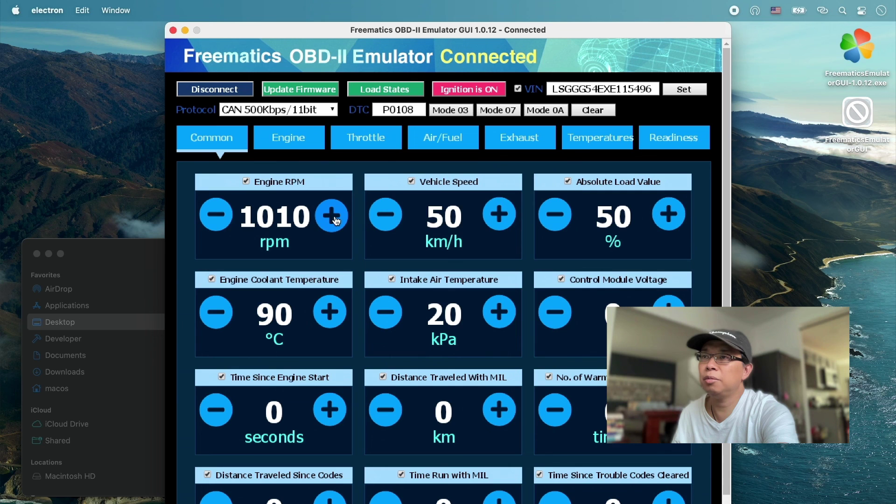
pyautogui.click(336, 220)
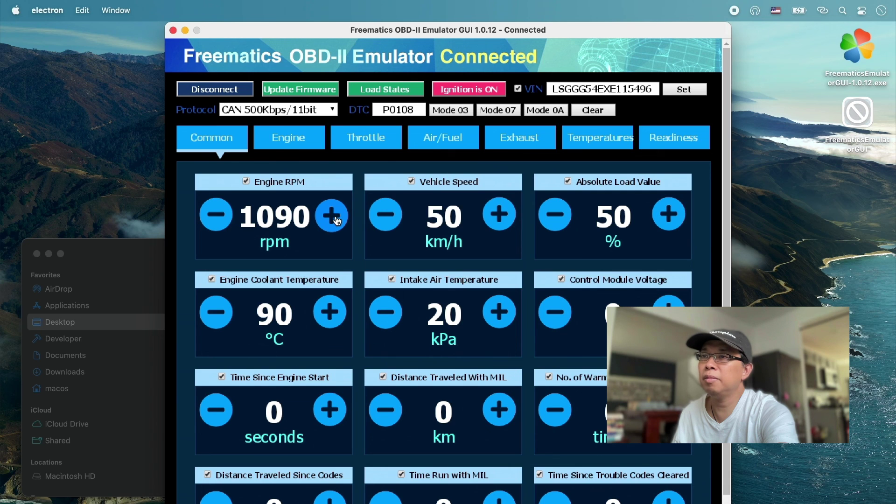
pyautogui.click(220, 222)
pyautogui.click(219, 222)
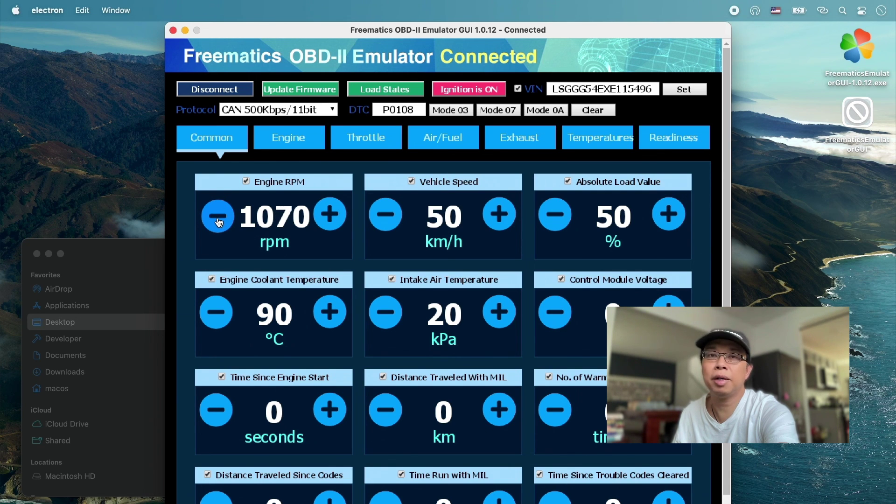